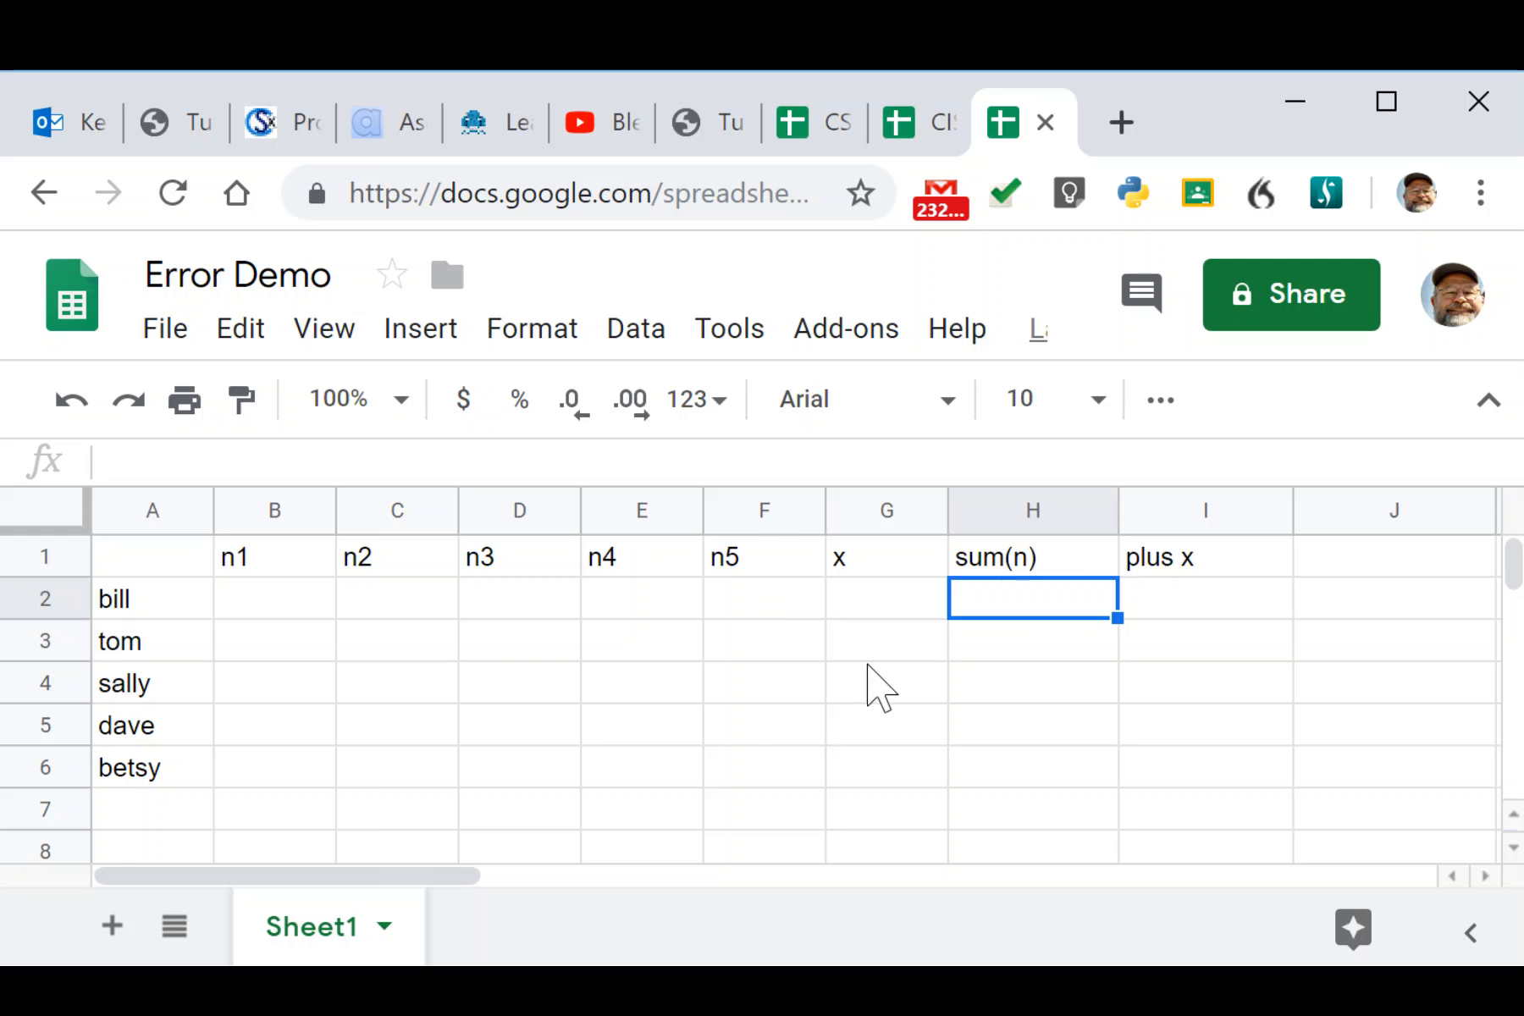
Enter =sum(B2:F2) in bill's sum(n) cell H2 to total n1 through n5.
click(1209, 612)
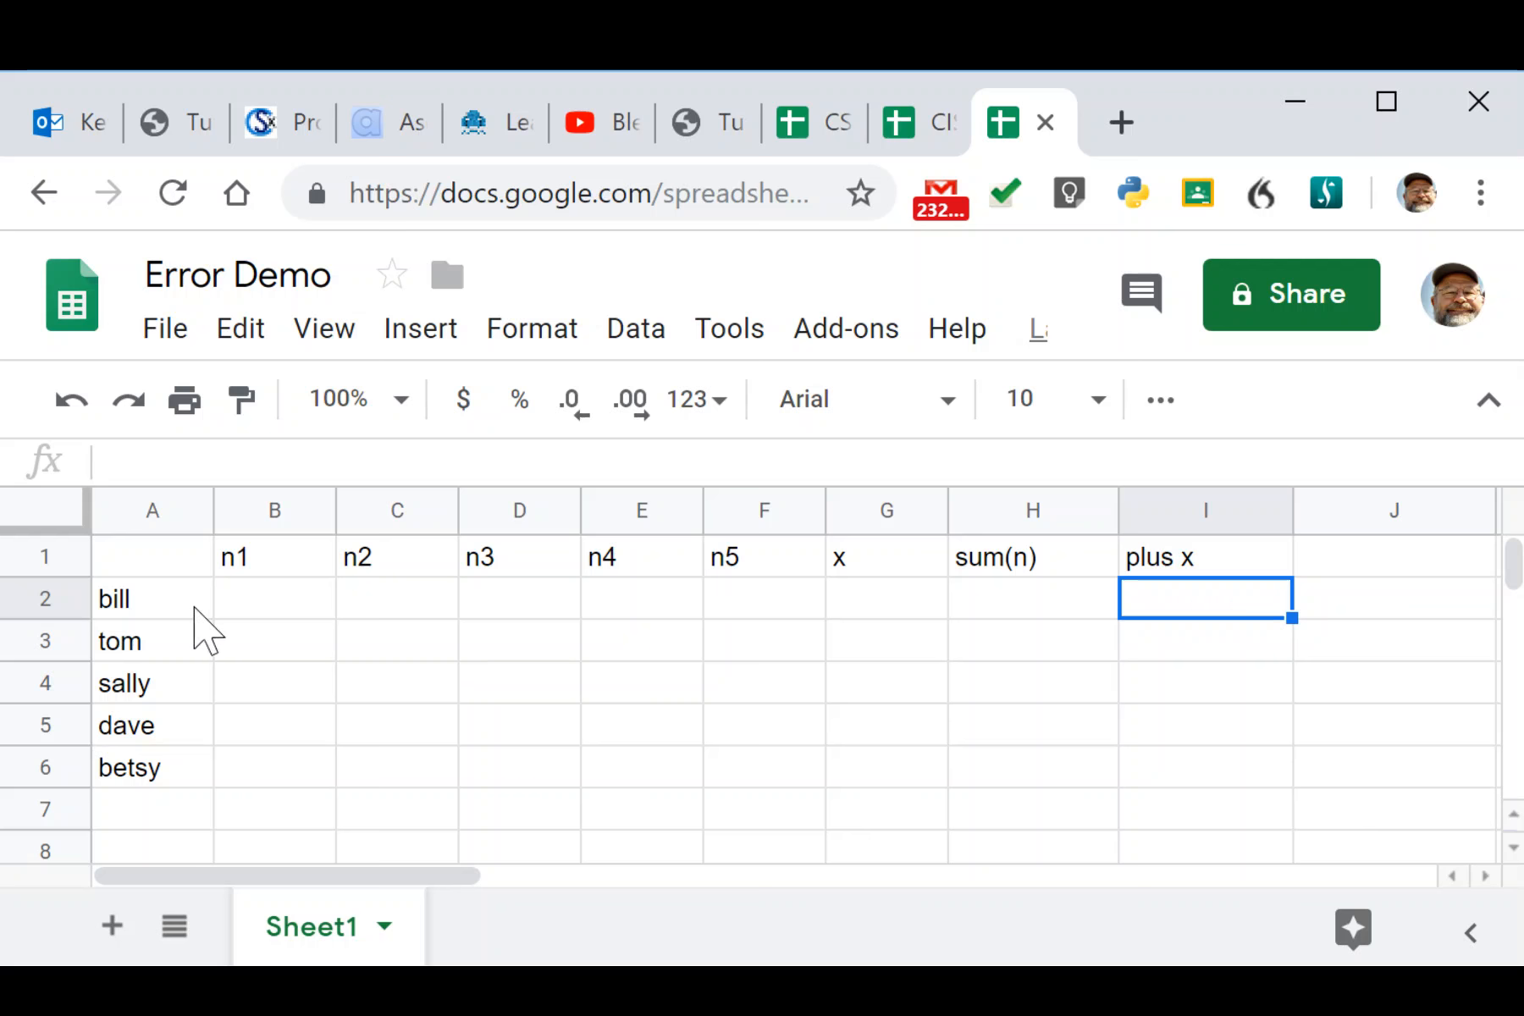
click(1025, 603)
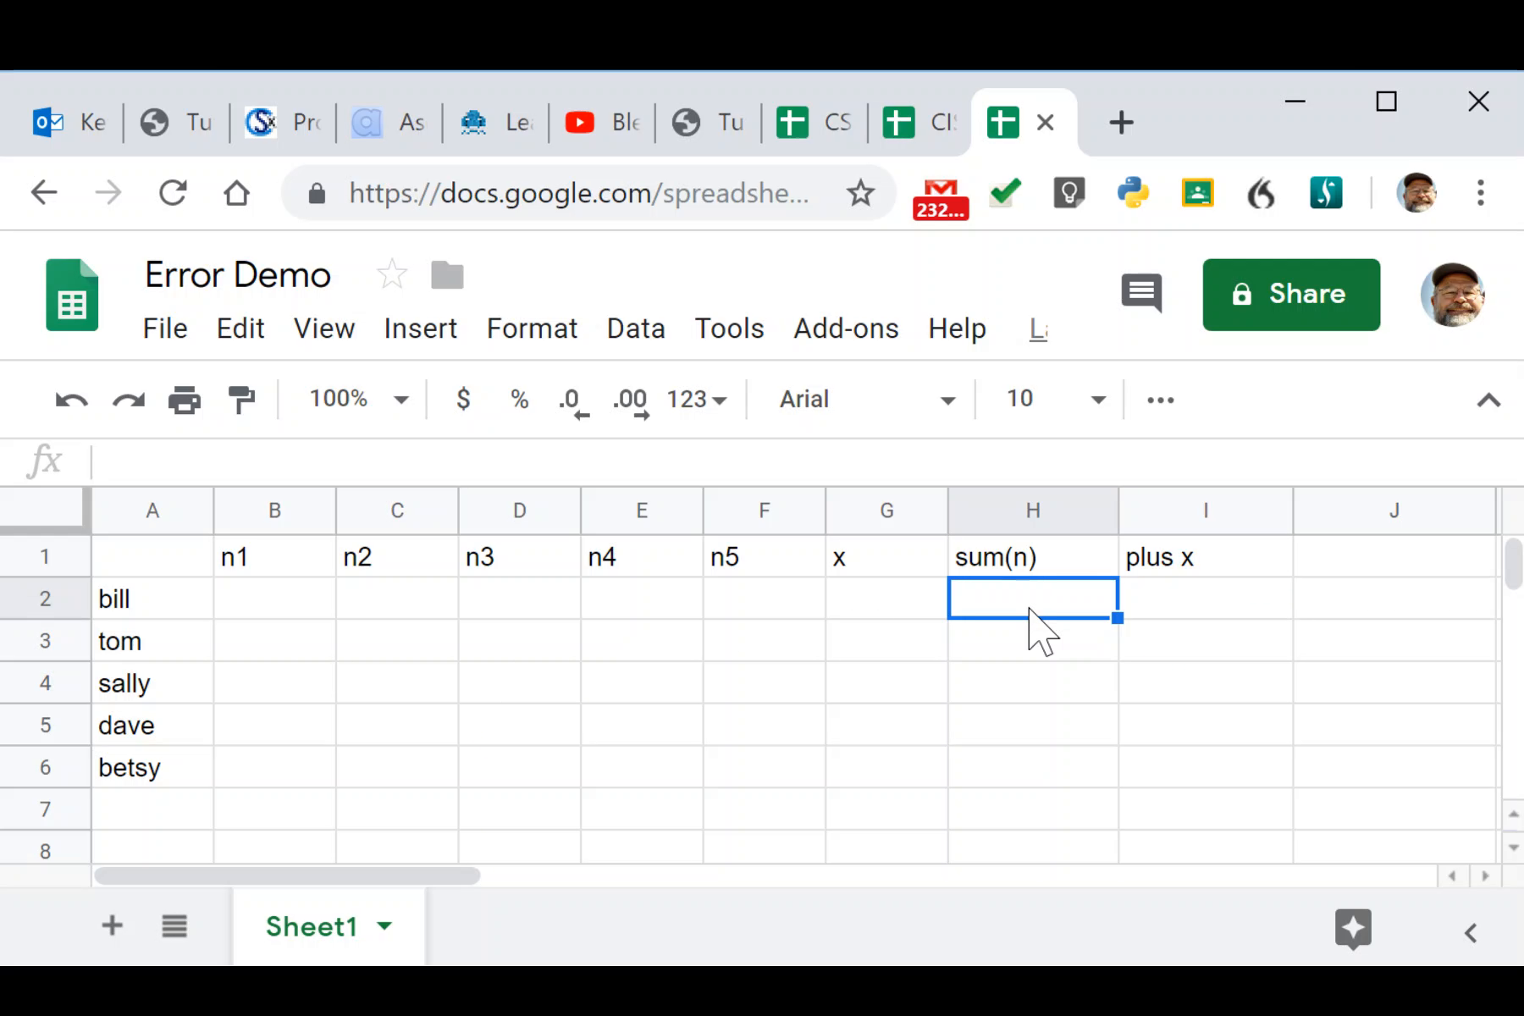
text(=sum()
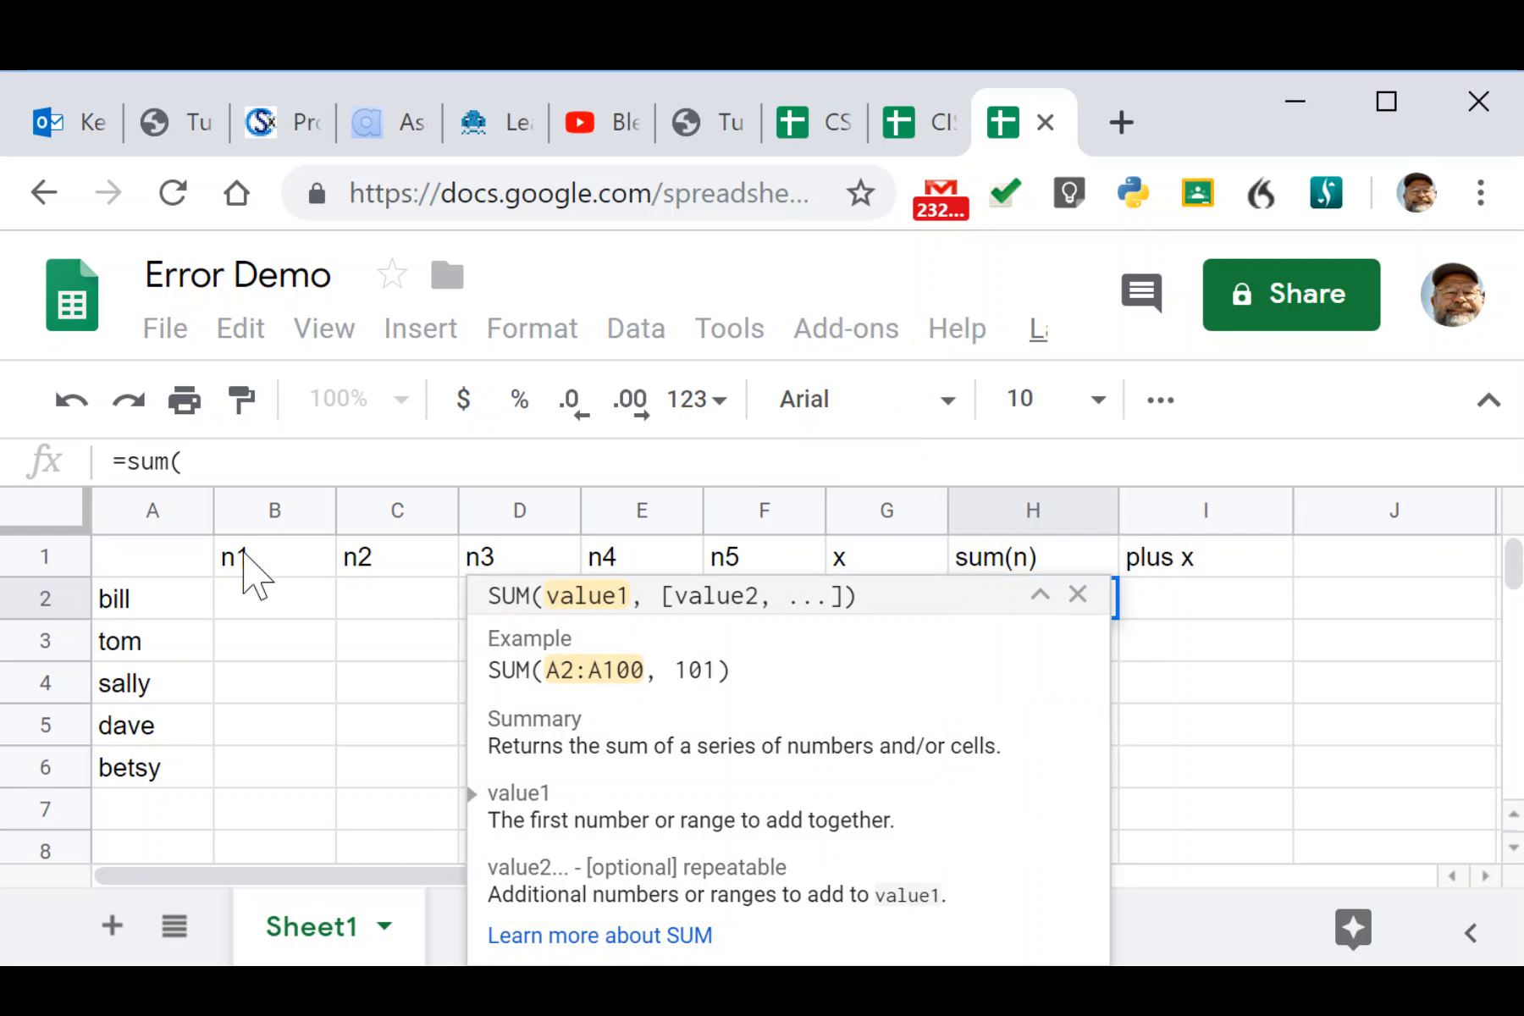
click(265, 613)
drag(265, 613, 809, 628)
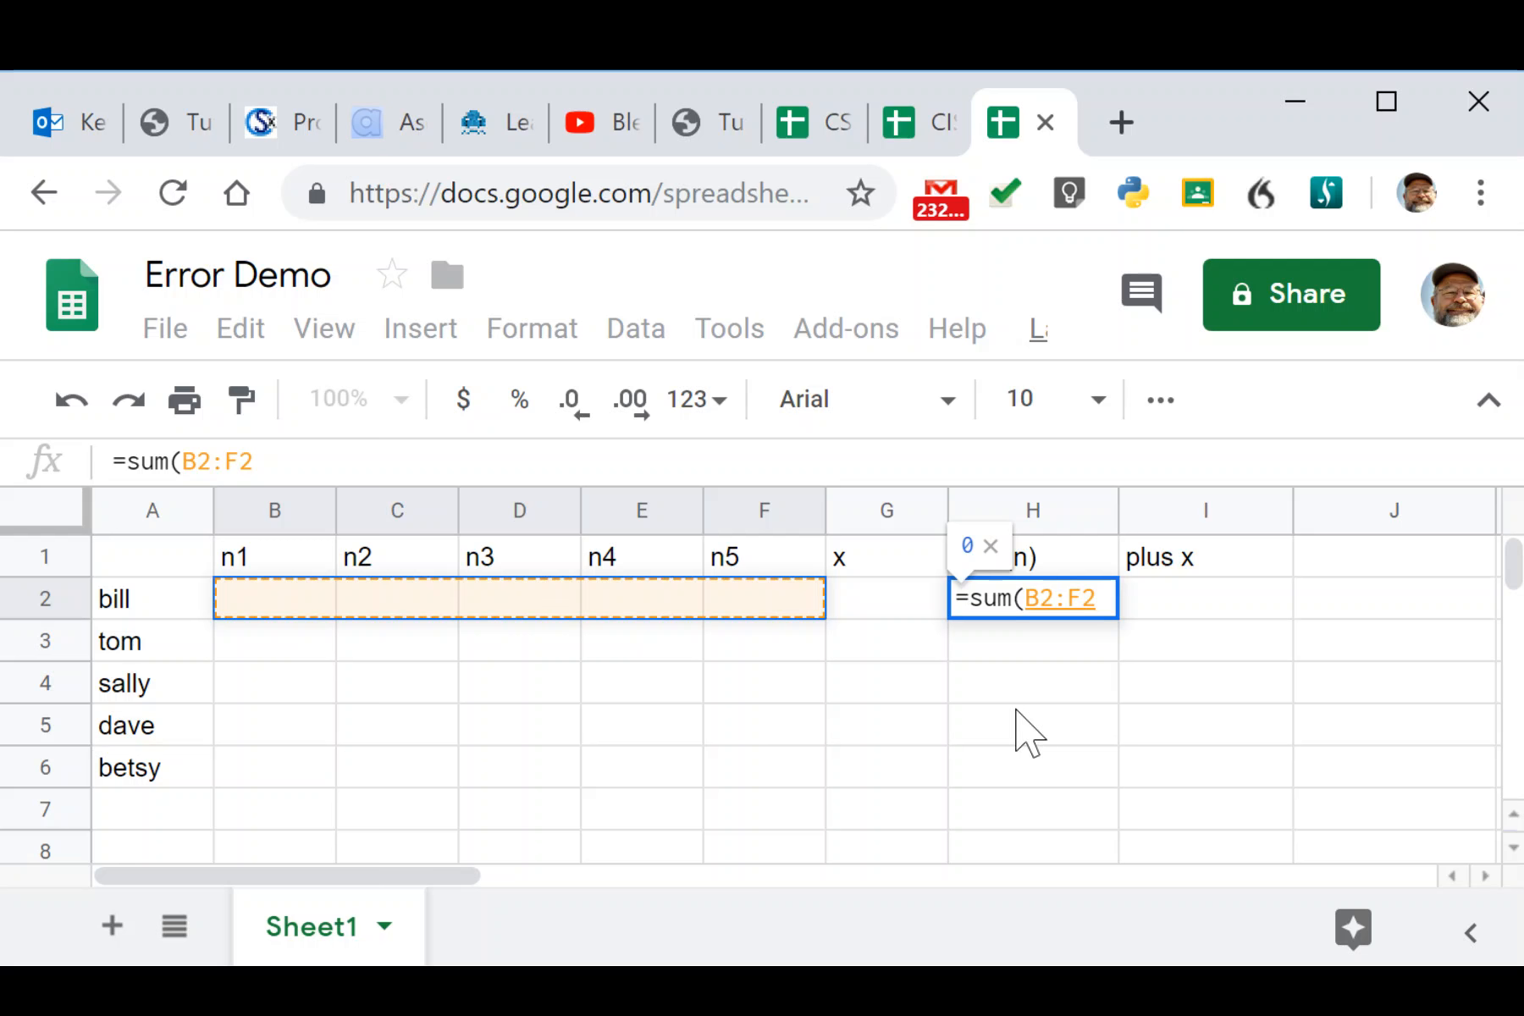
text())
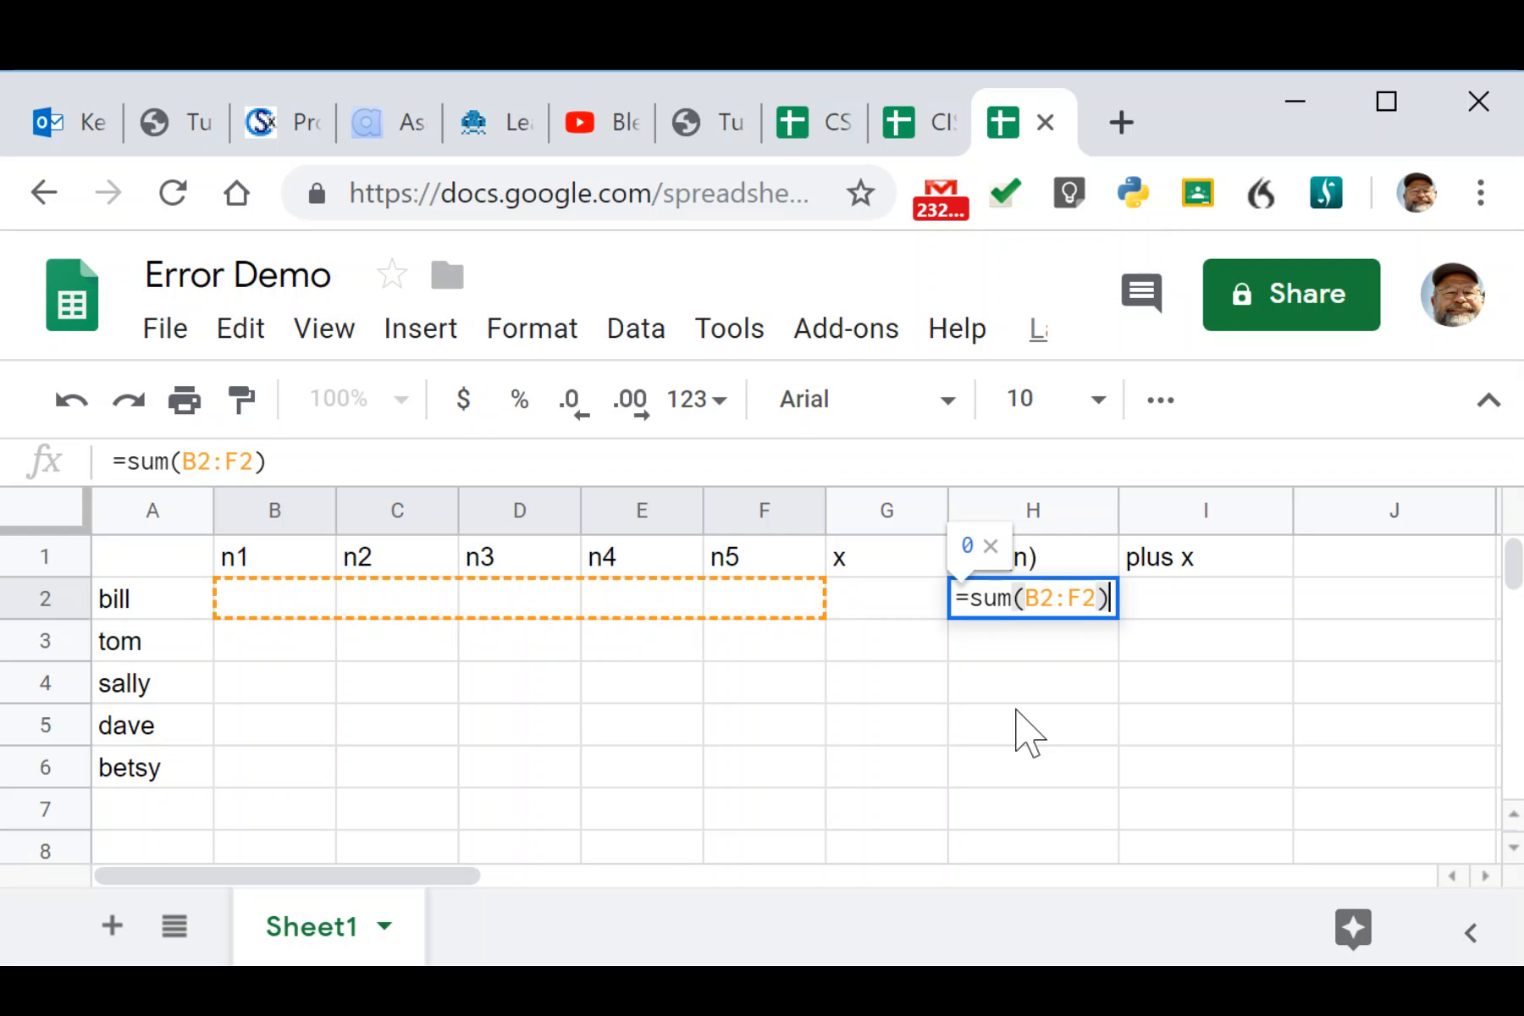
key(Return)
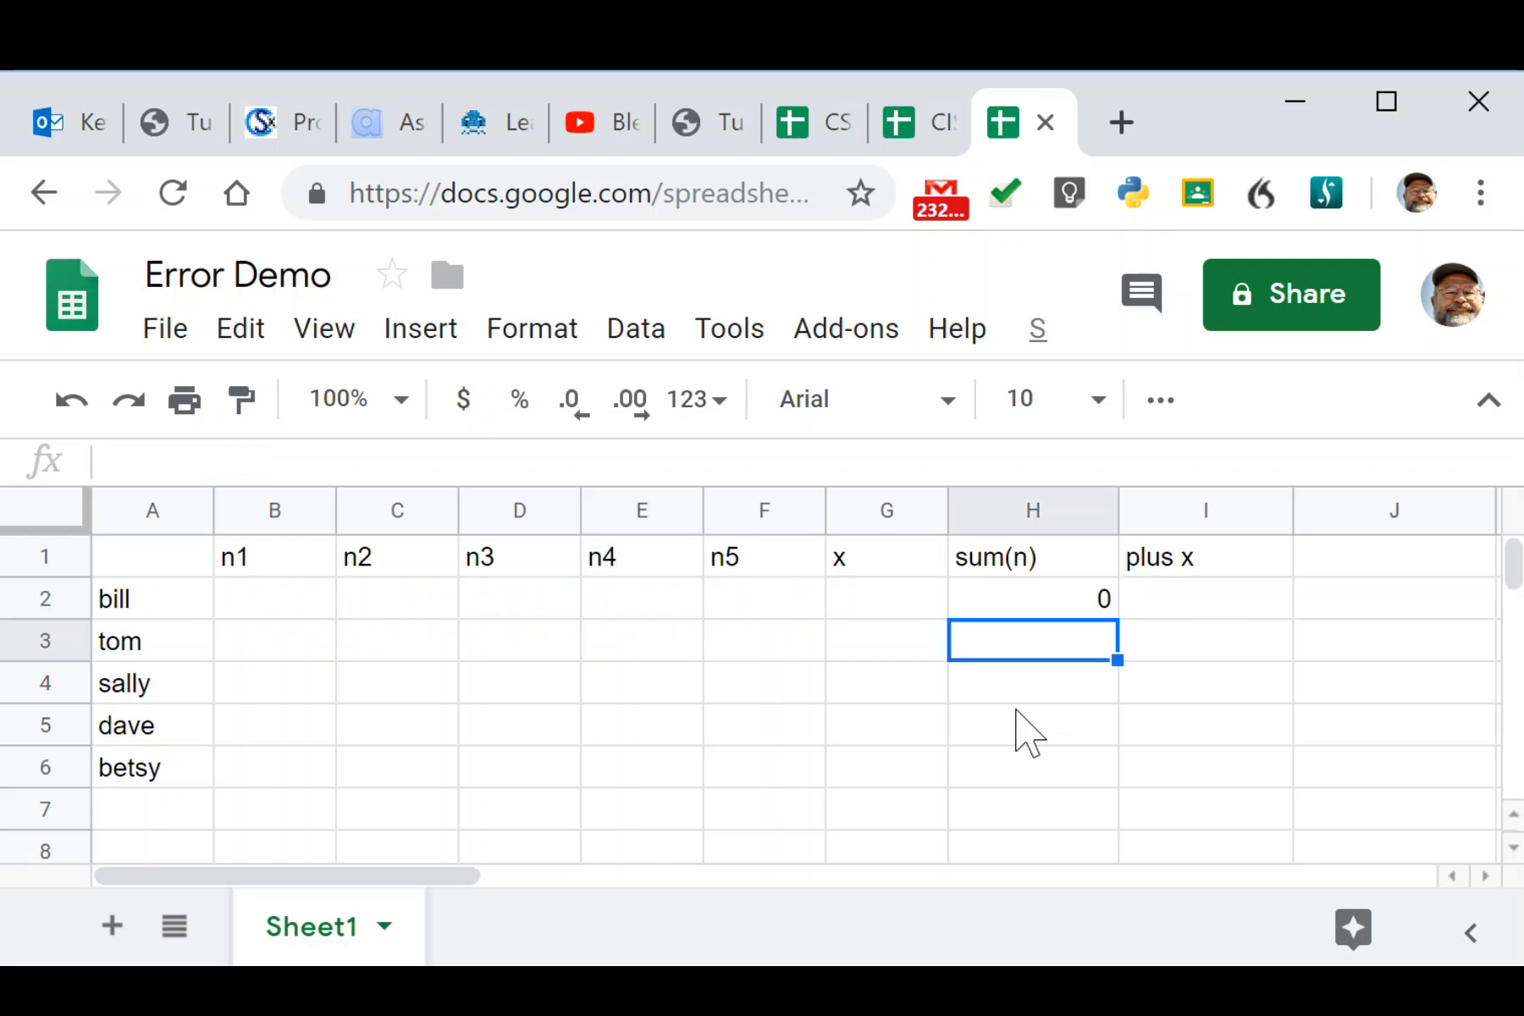
Enter =sum(B2:G2) in bill's plus x cell I2 to total n1 through x.
click(1177, 597)
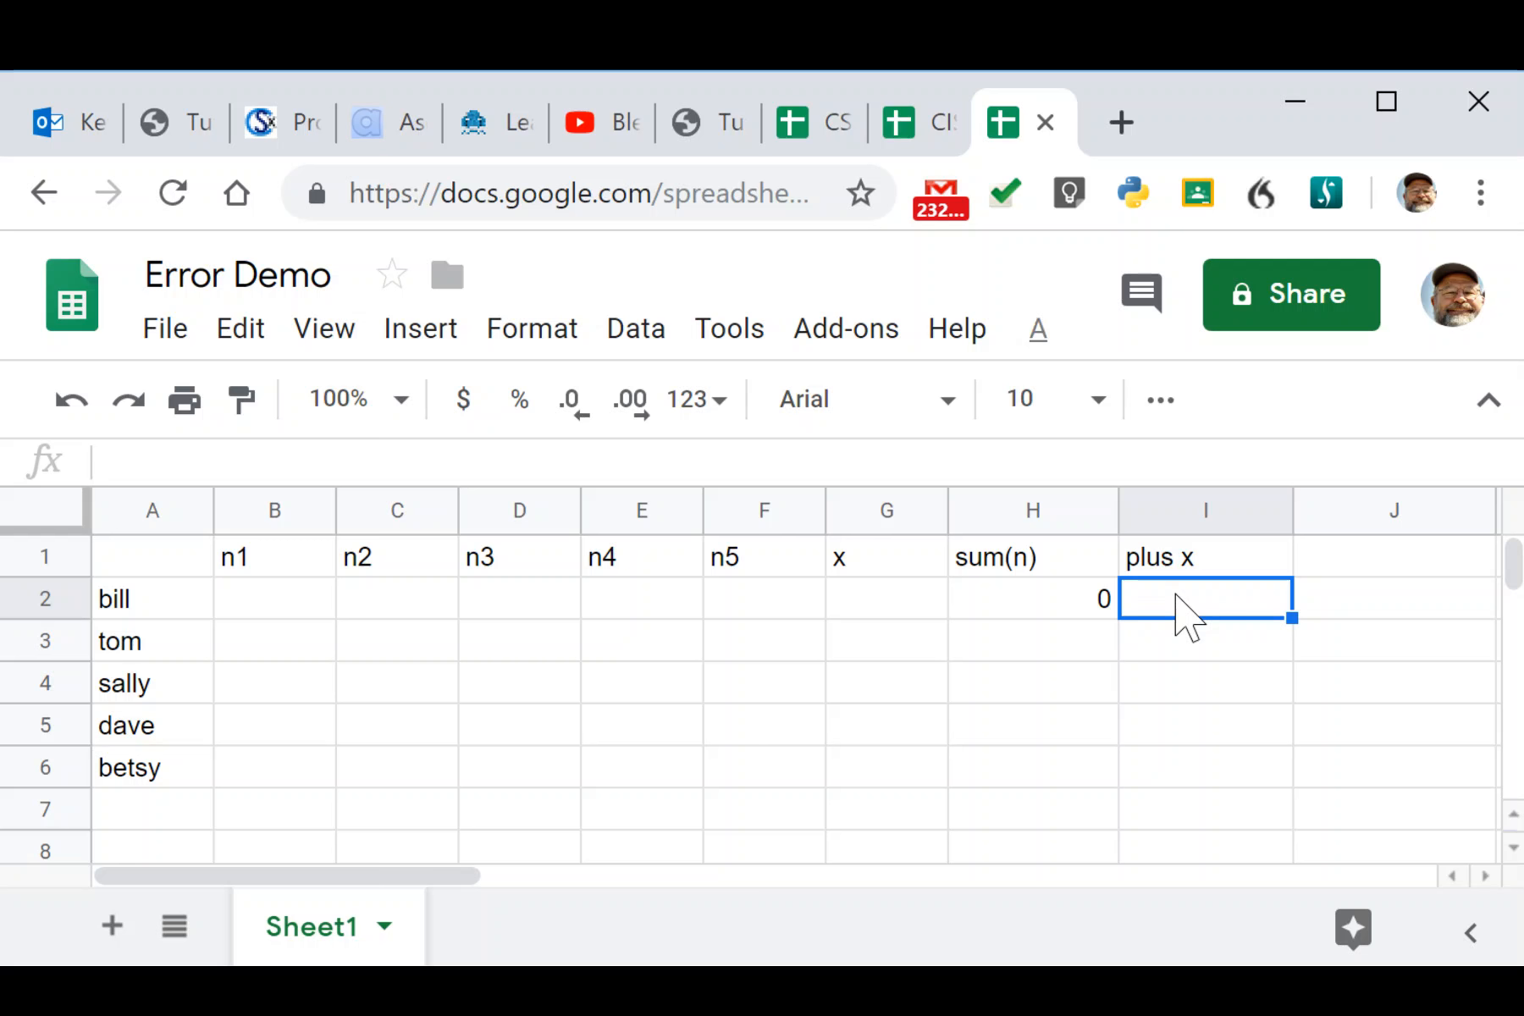
text(=)
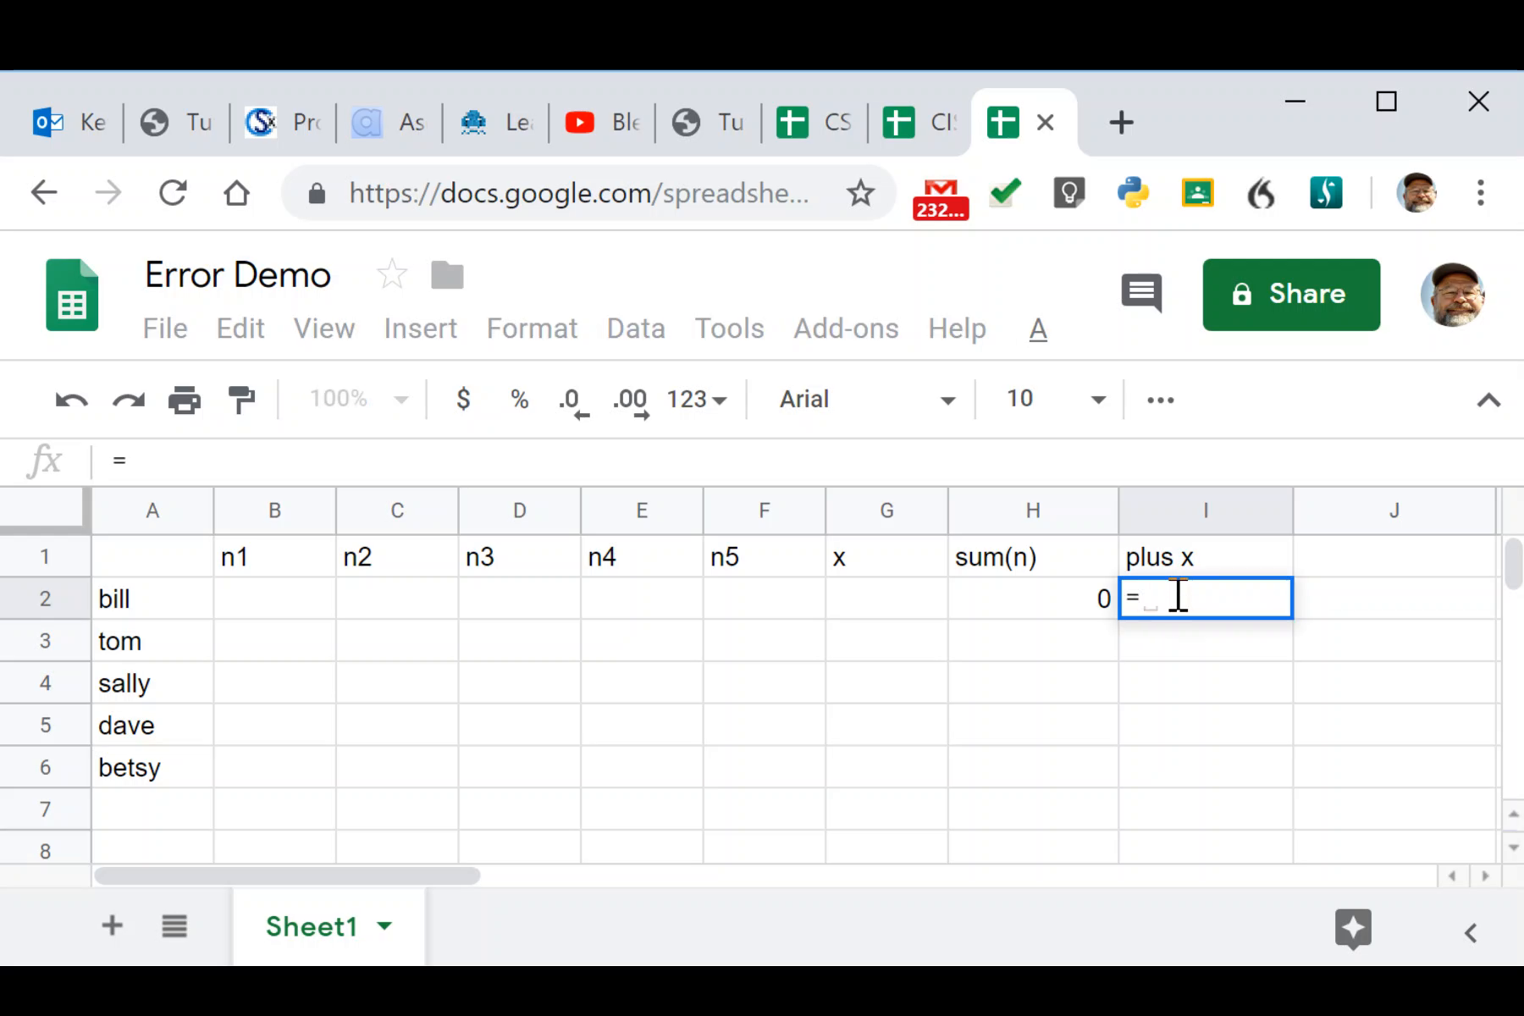
text(sum()
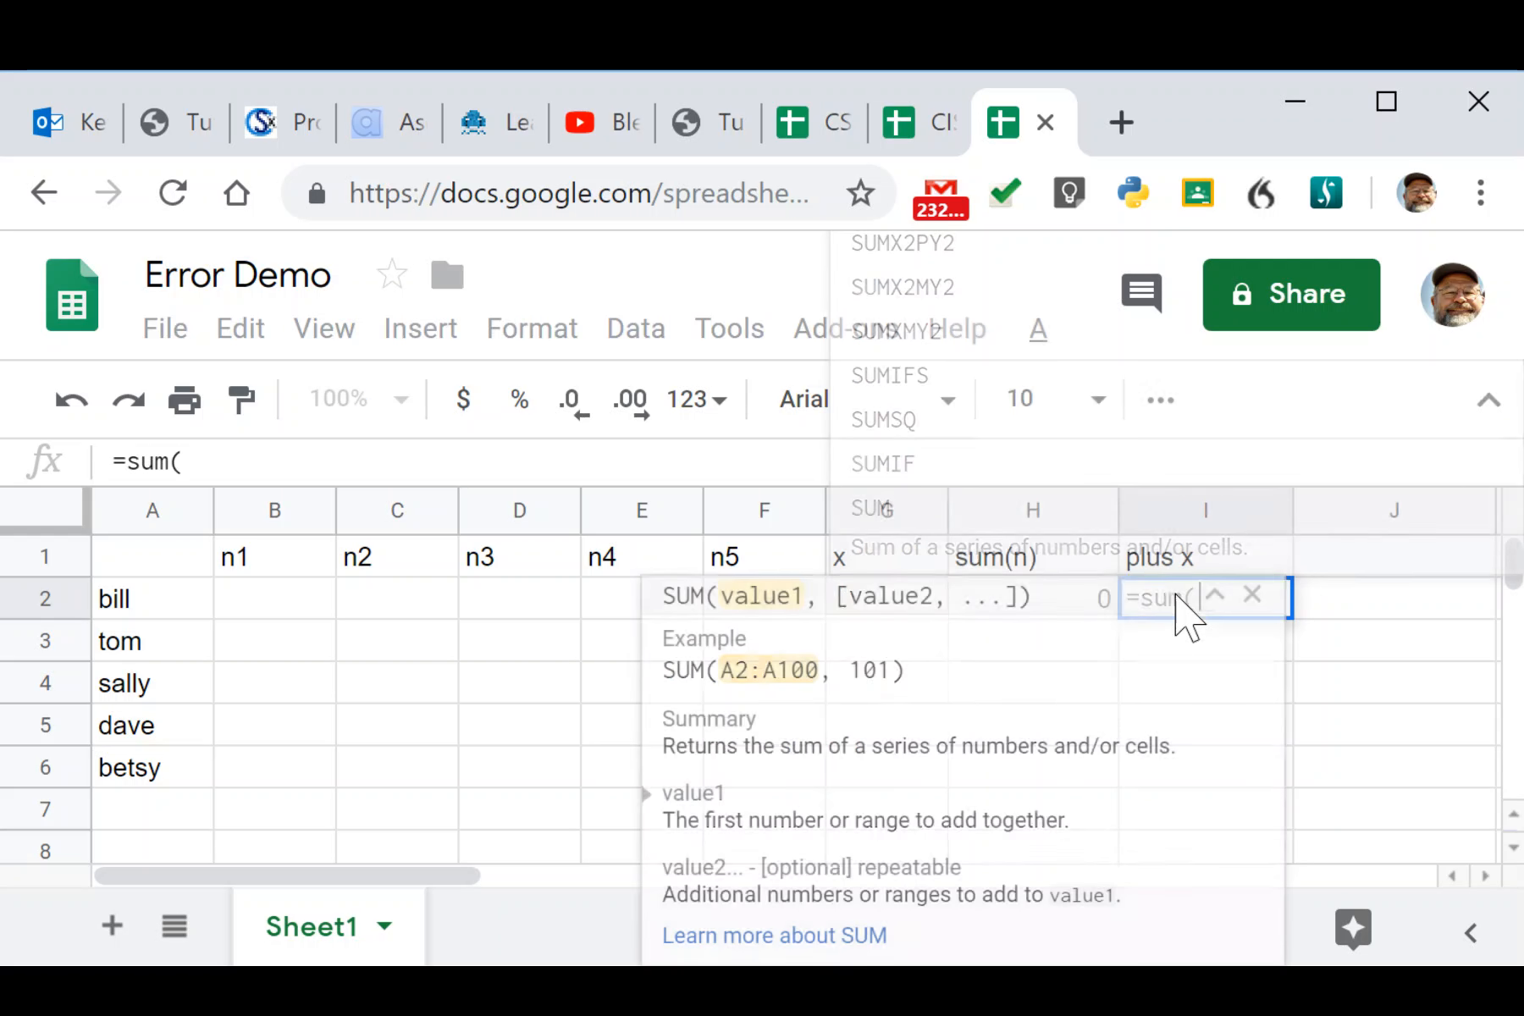
drag(232, 597, 905, 615)
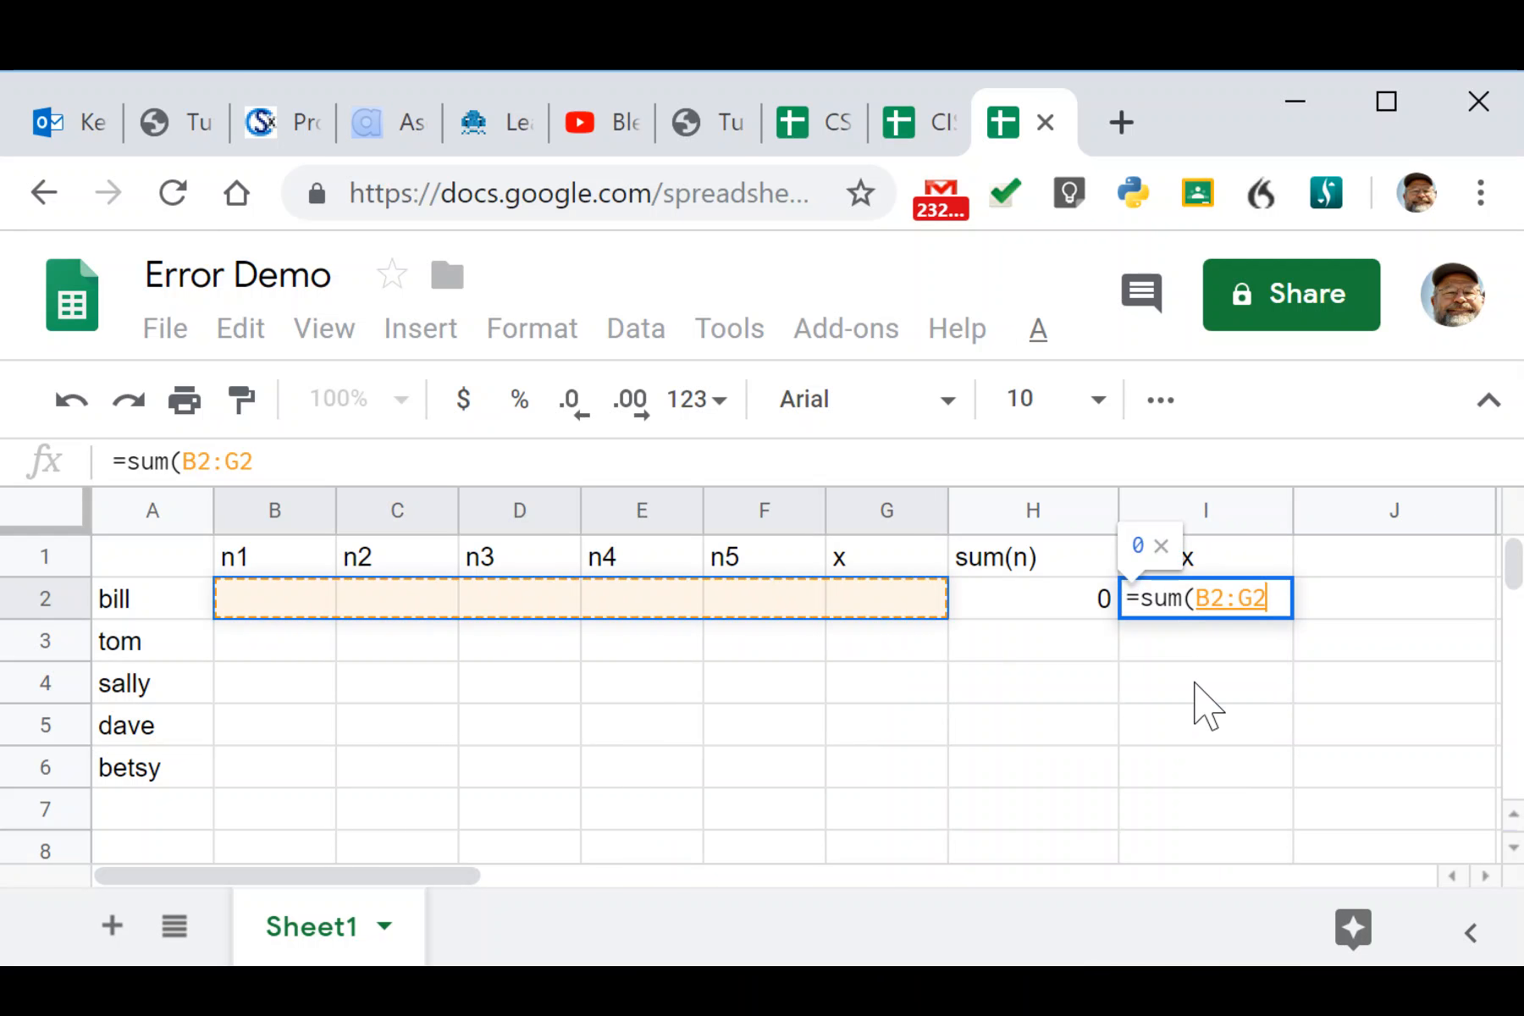
text())
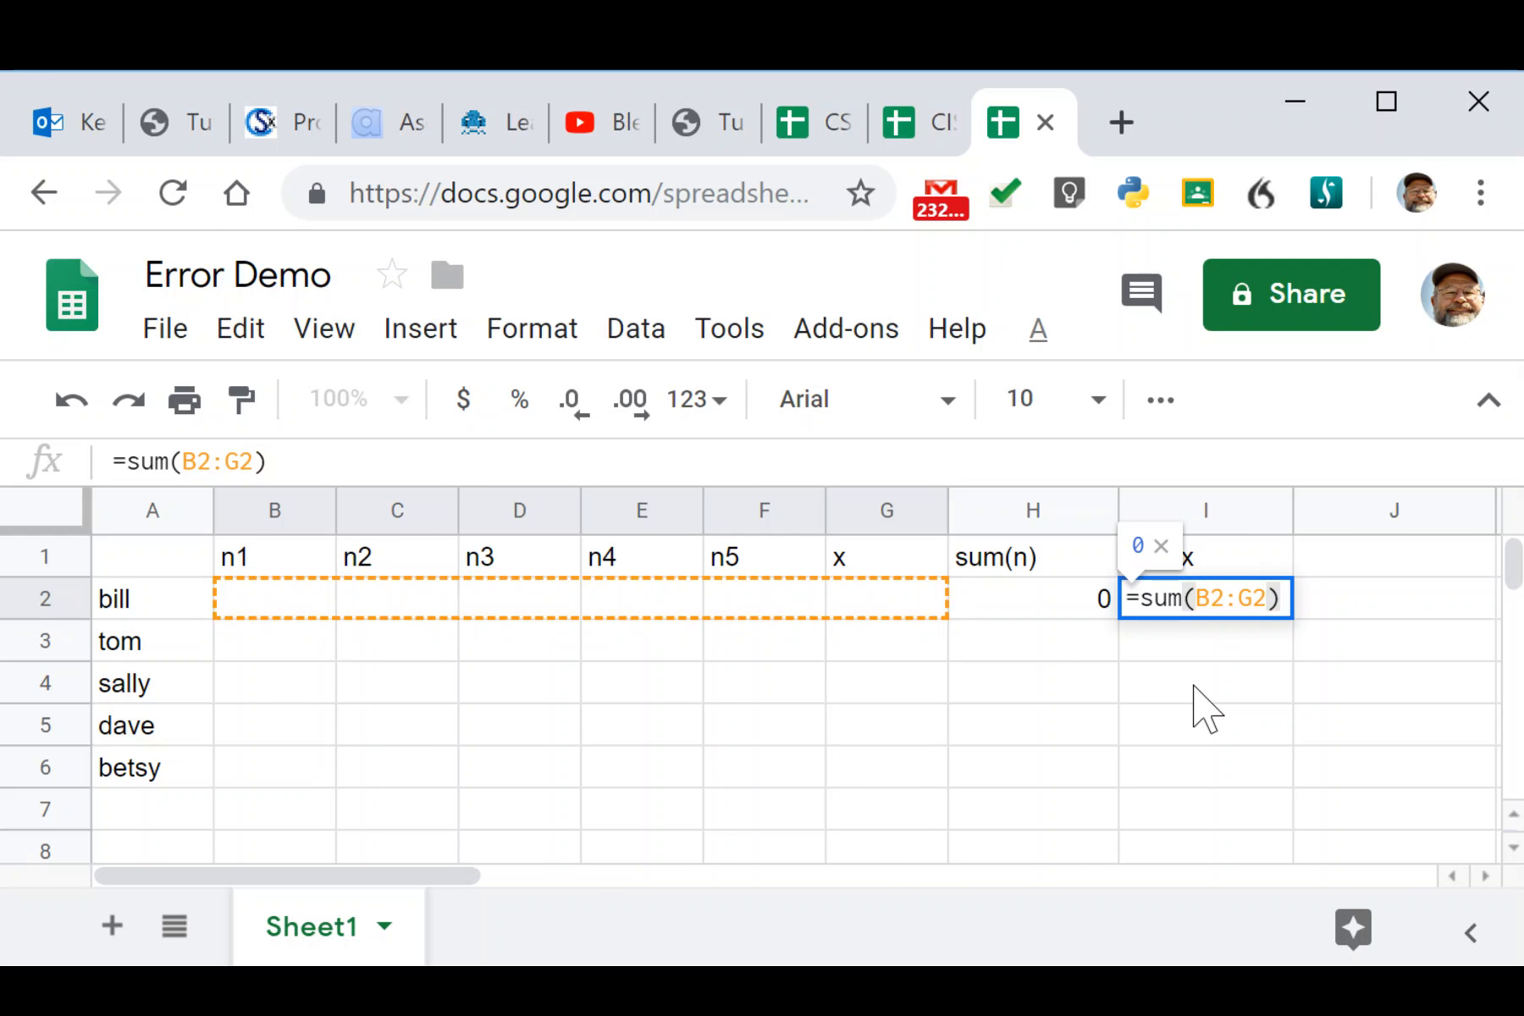
key(Return)
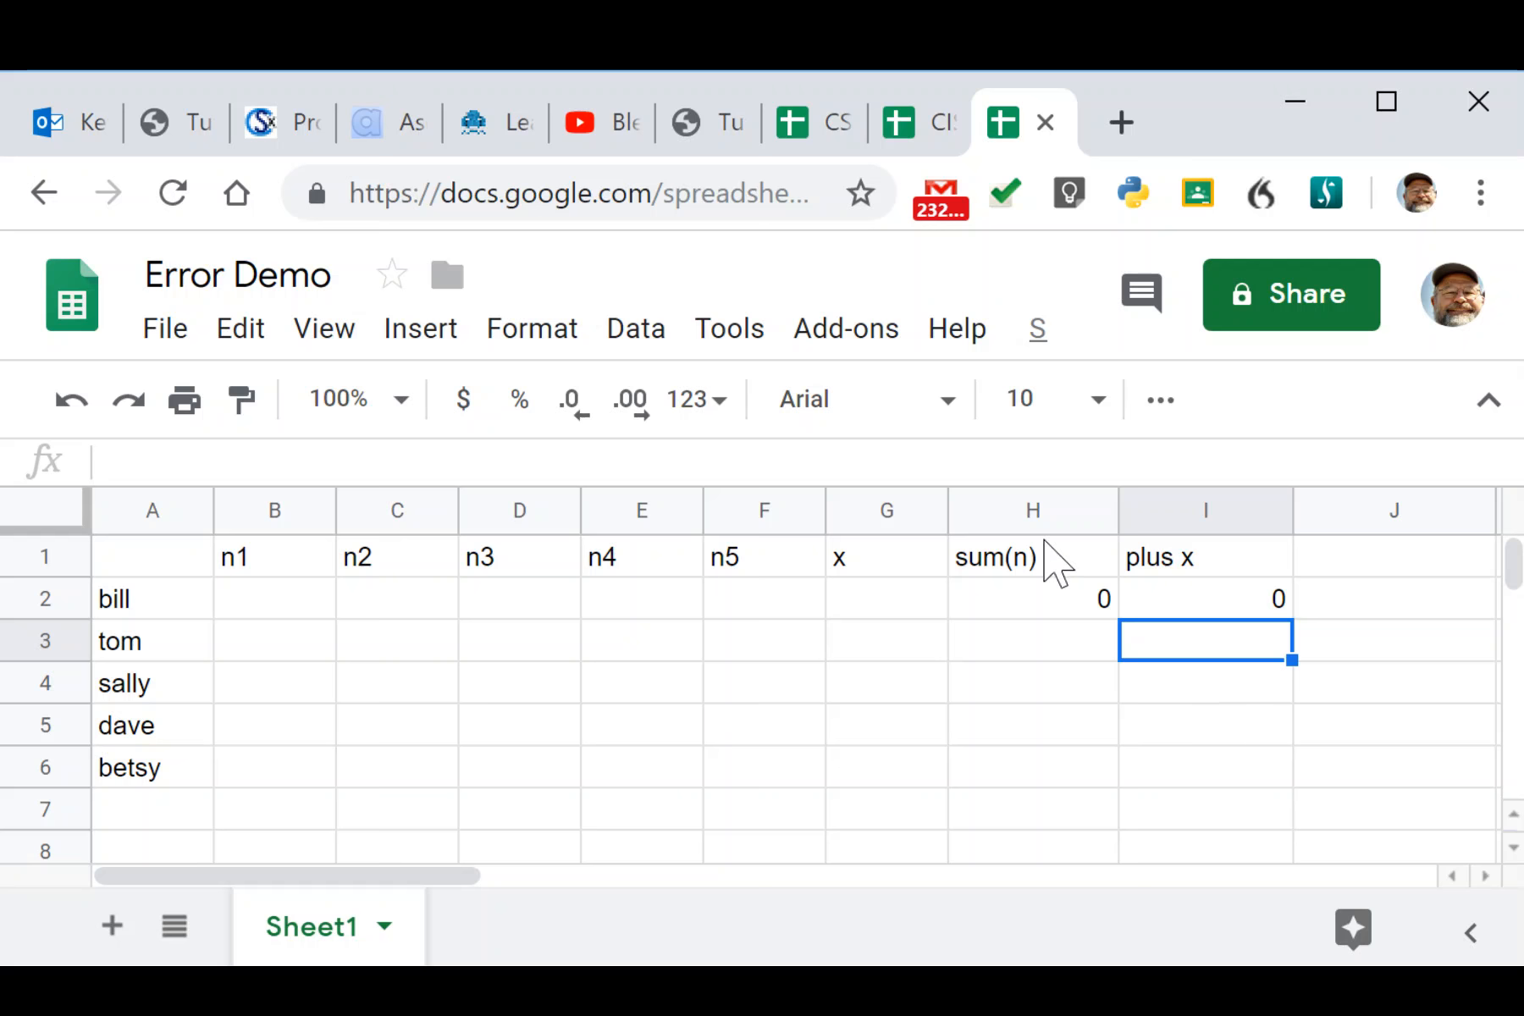
Fill the H2:I2 sum formulas down to row 6 and check H2's range unchanged.
drag(1031, 598, 1299, 768)
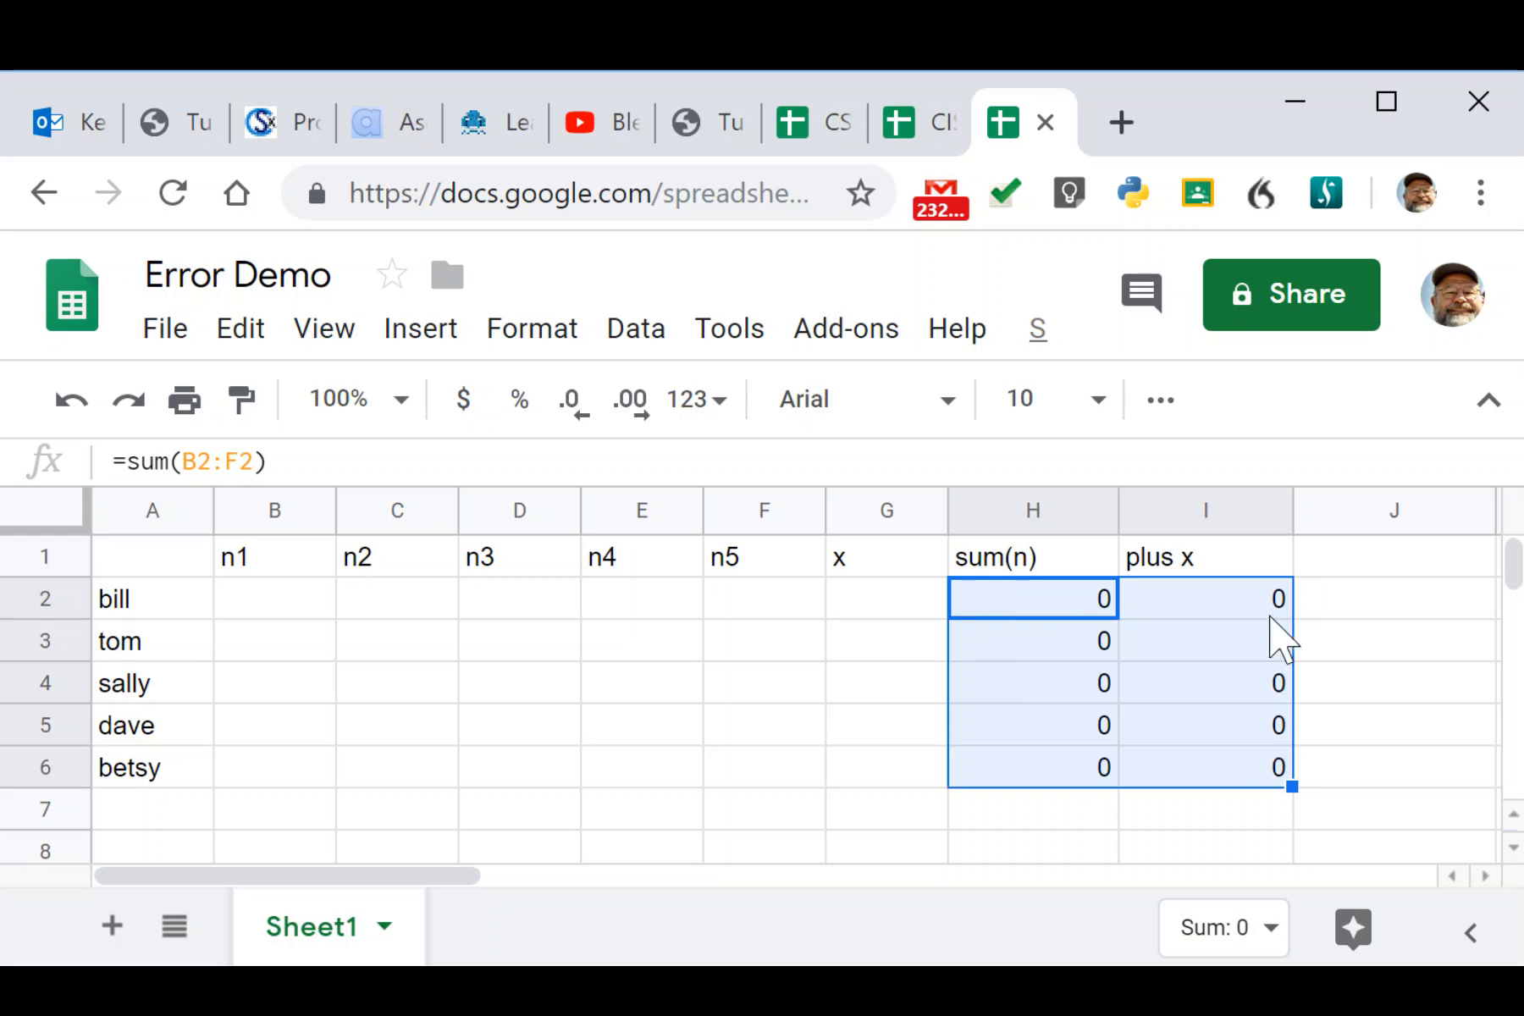
click(1181, 603)
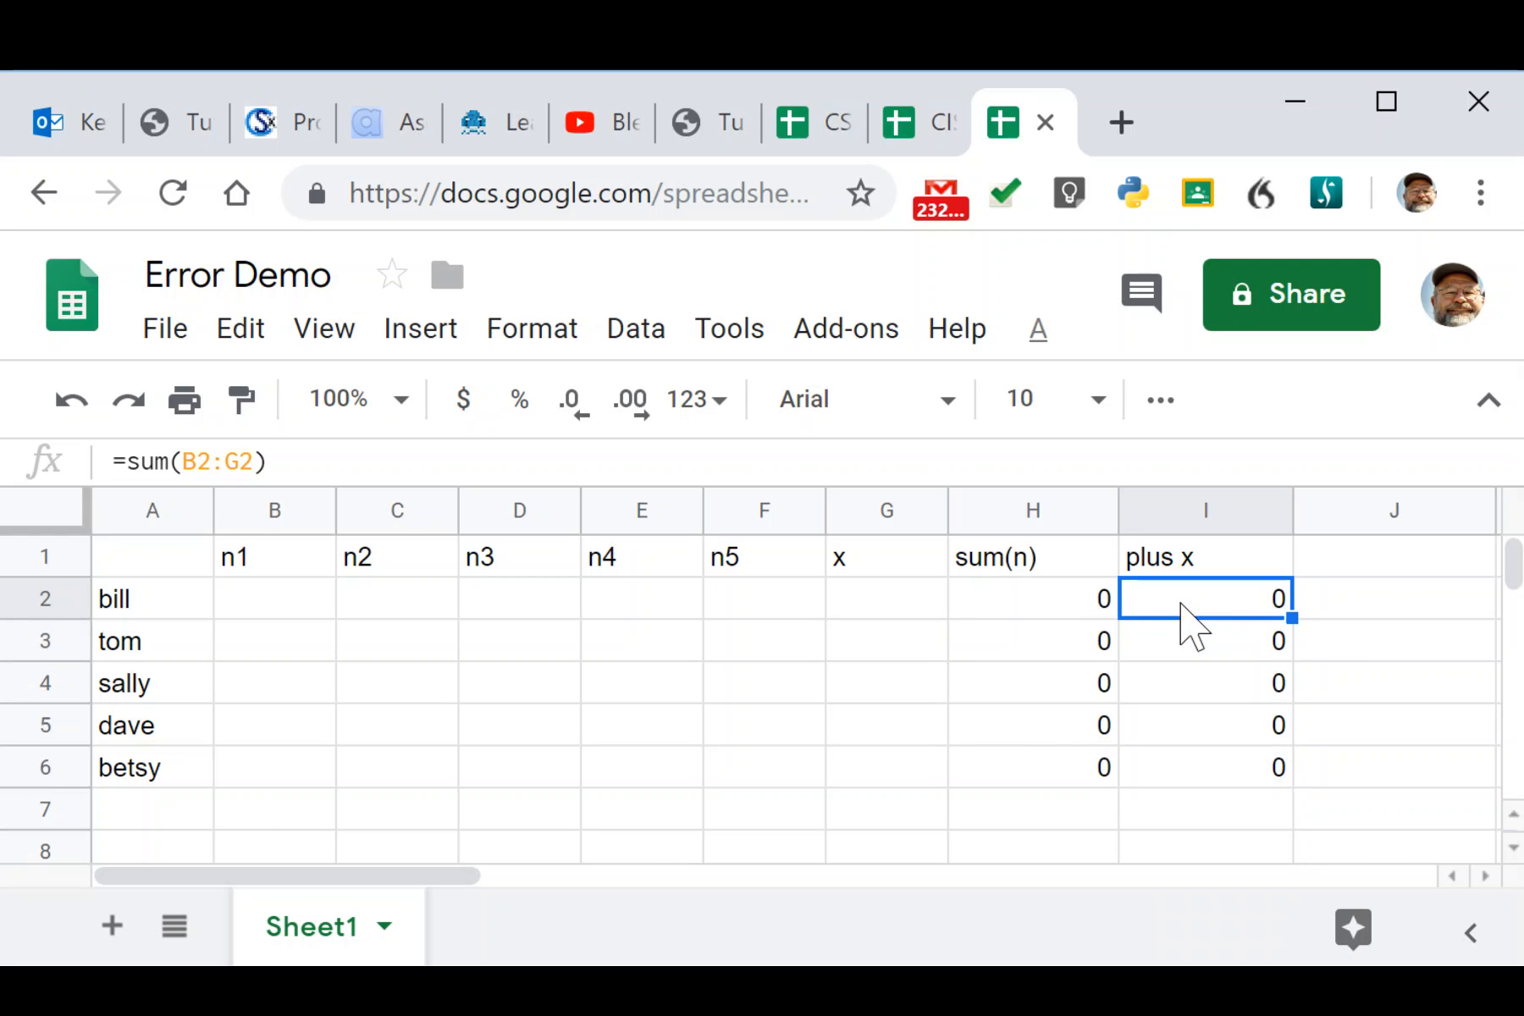
click(1048, 622)
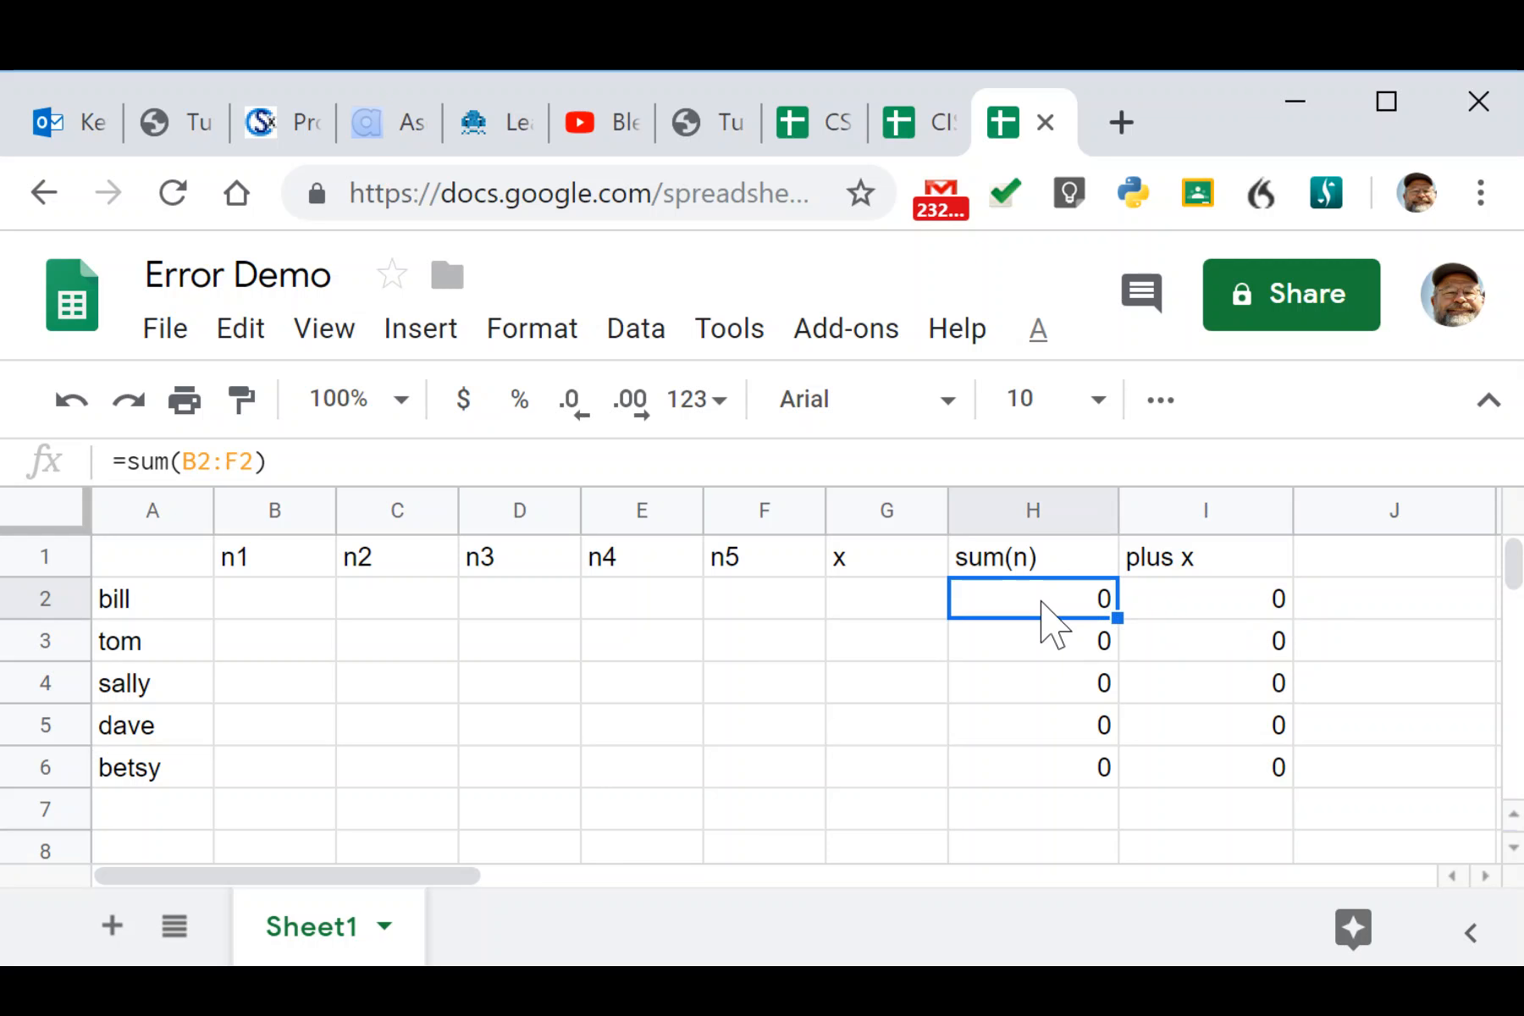
double_click(1045, 599)
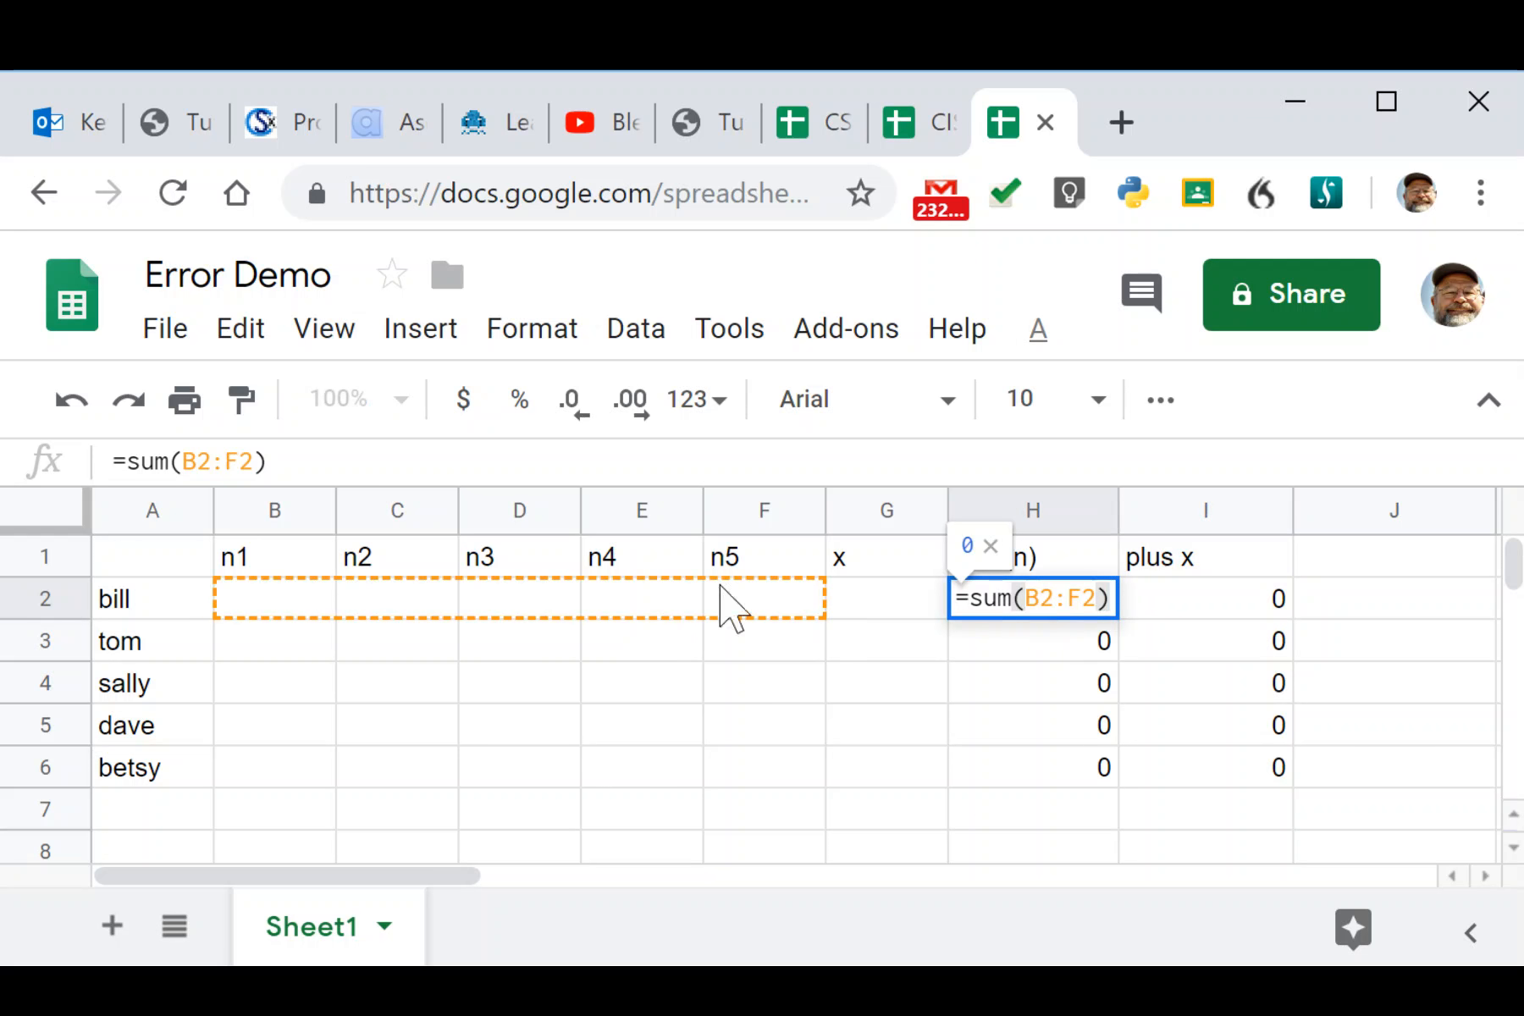
key(Escape)
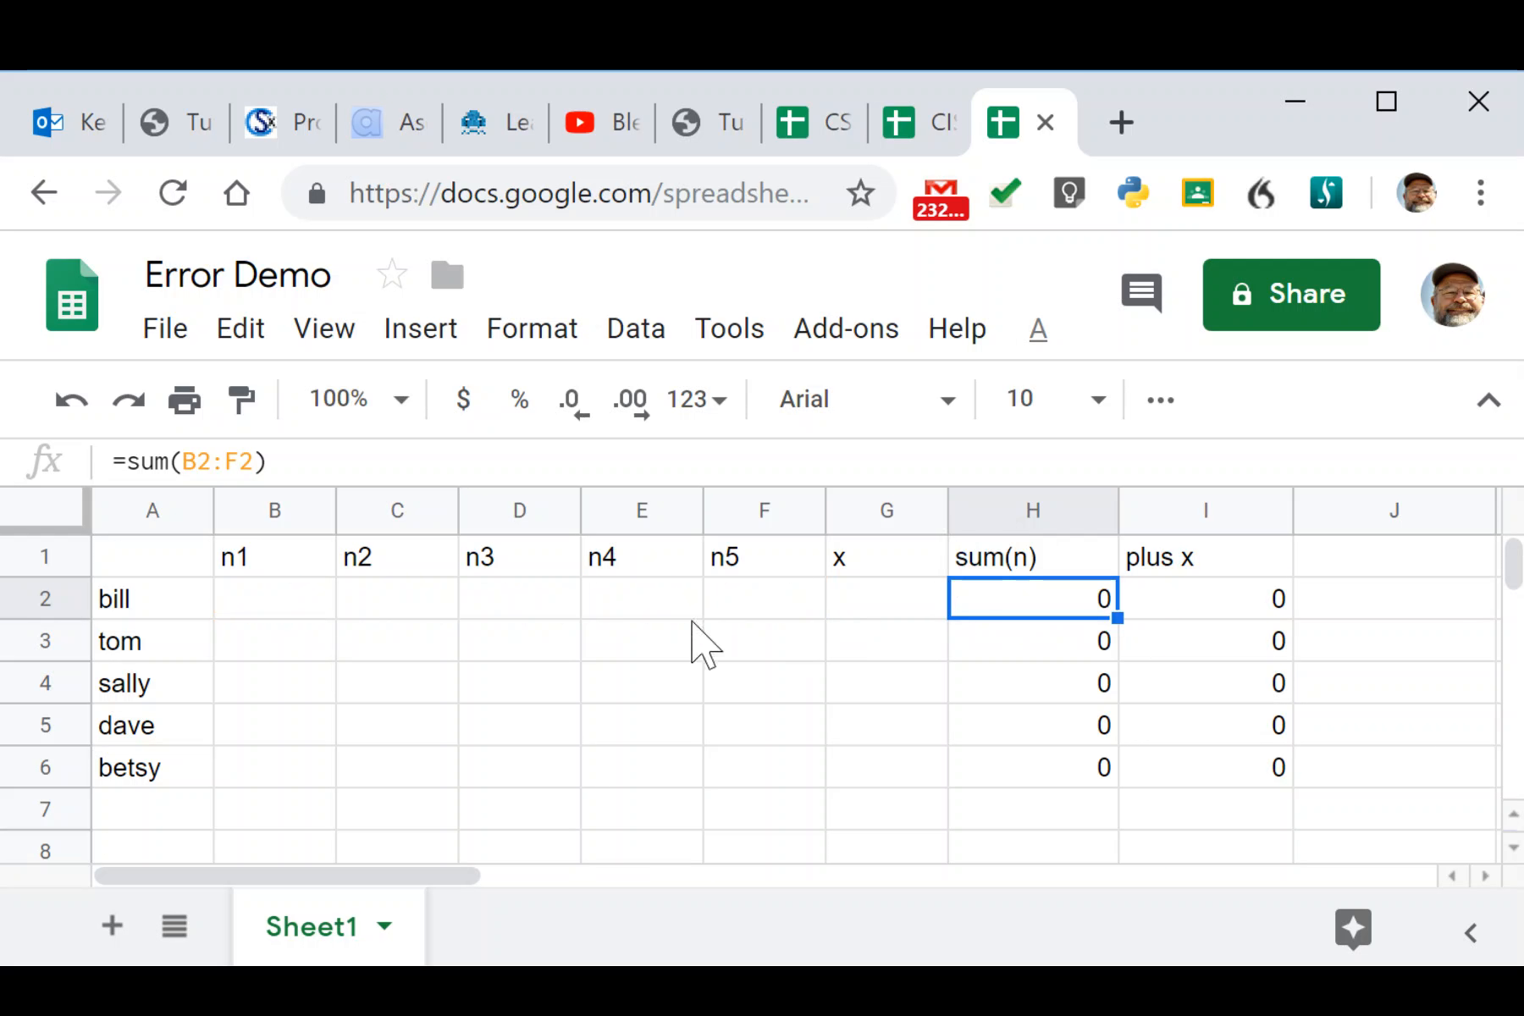
Enter a test 1 in each of bill's cells B2 through G2 (n1–n5 and x).
click(279, 603)
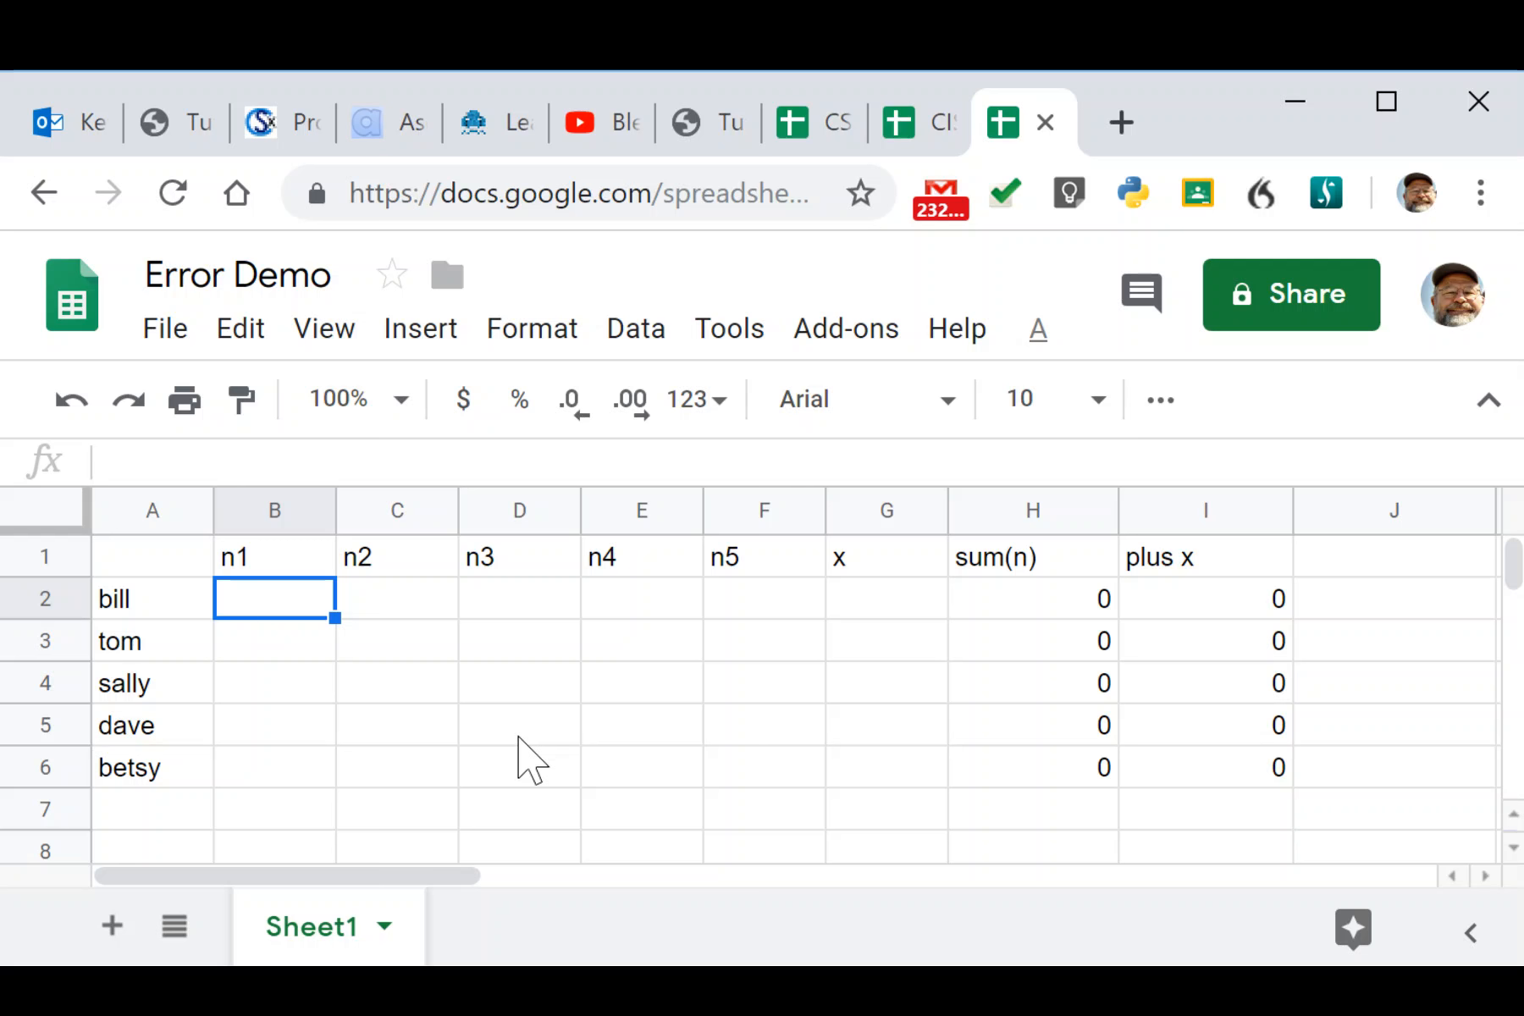
text(1)
key(Tab)
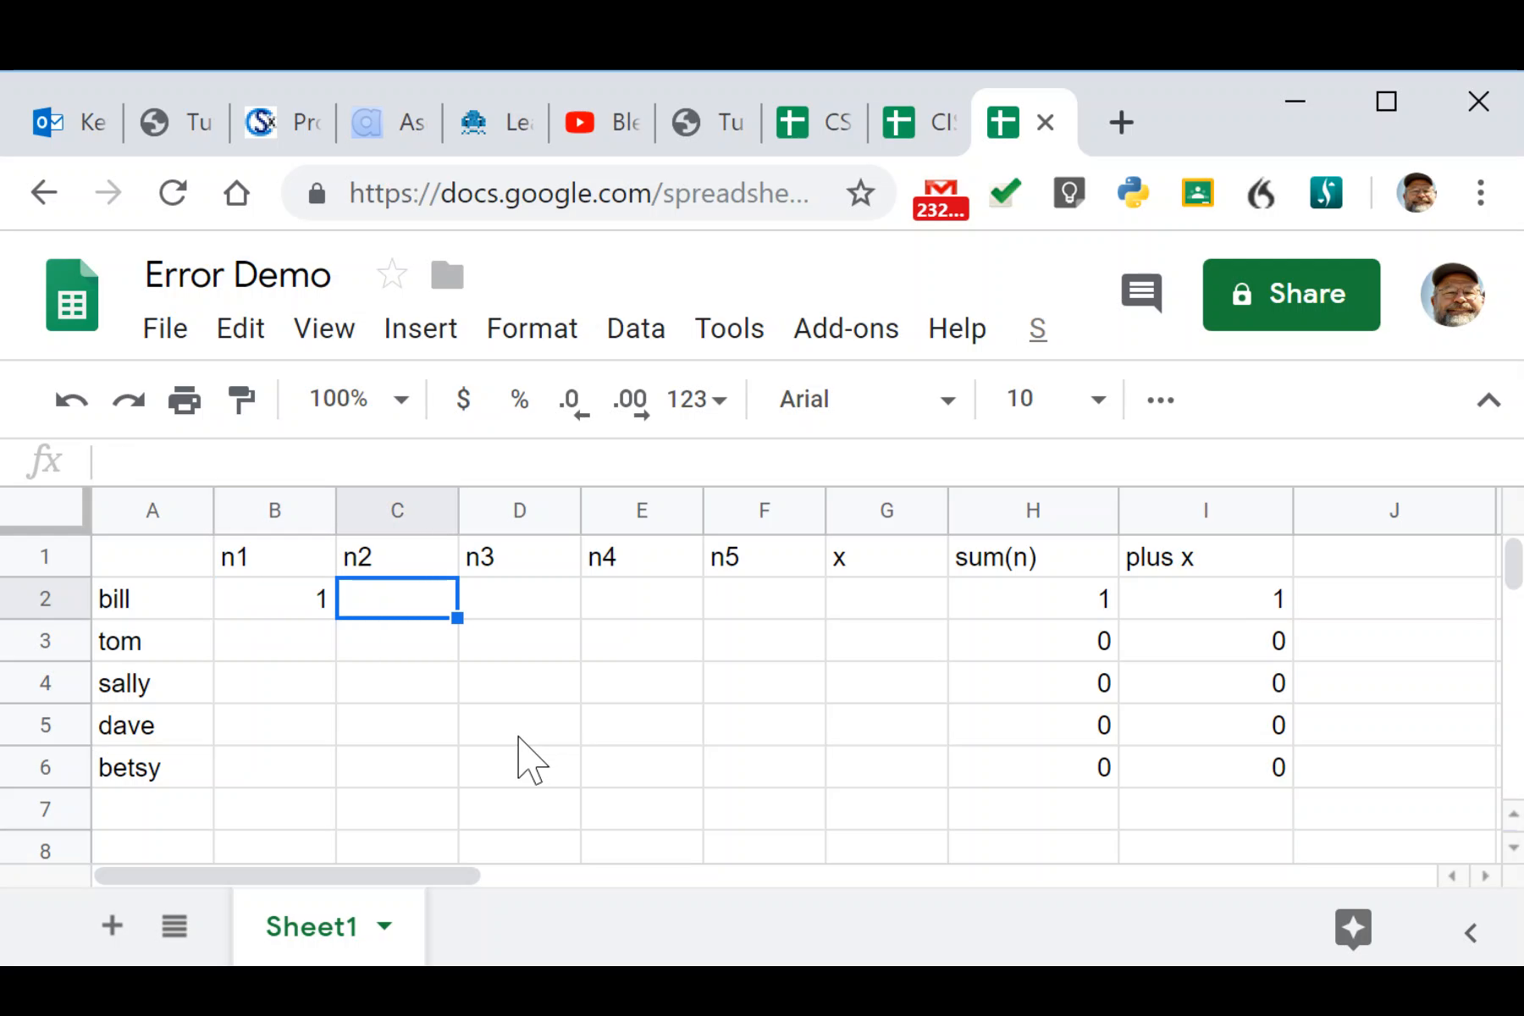
text(1)
key(Tab)
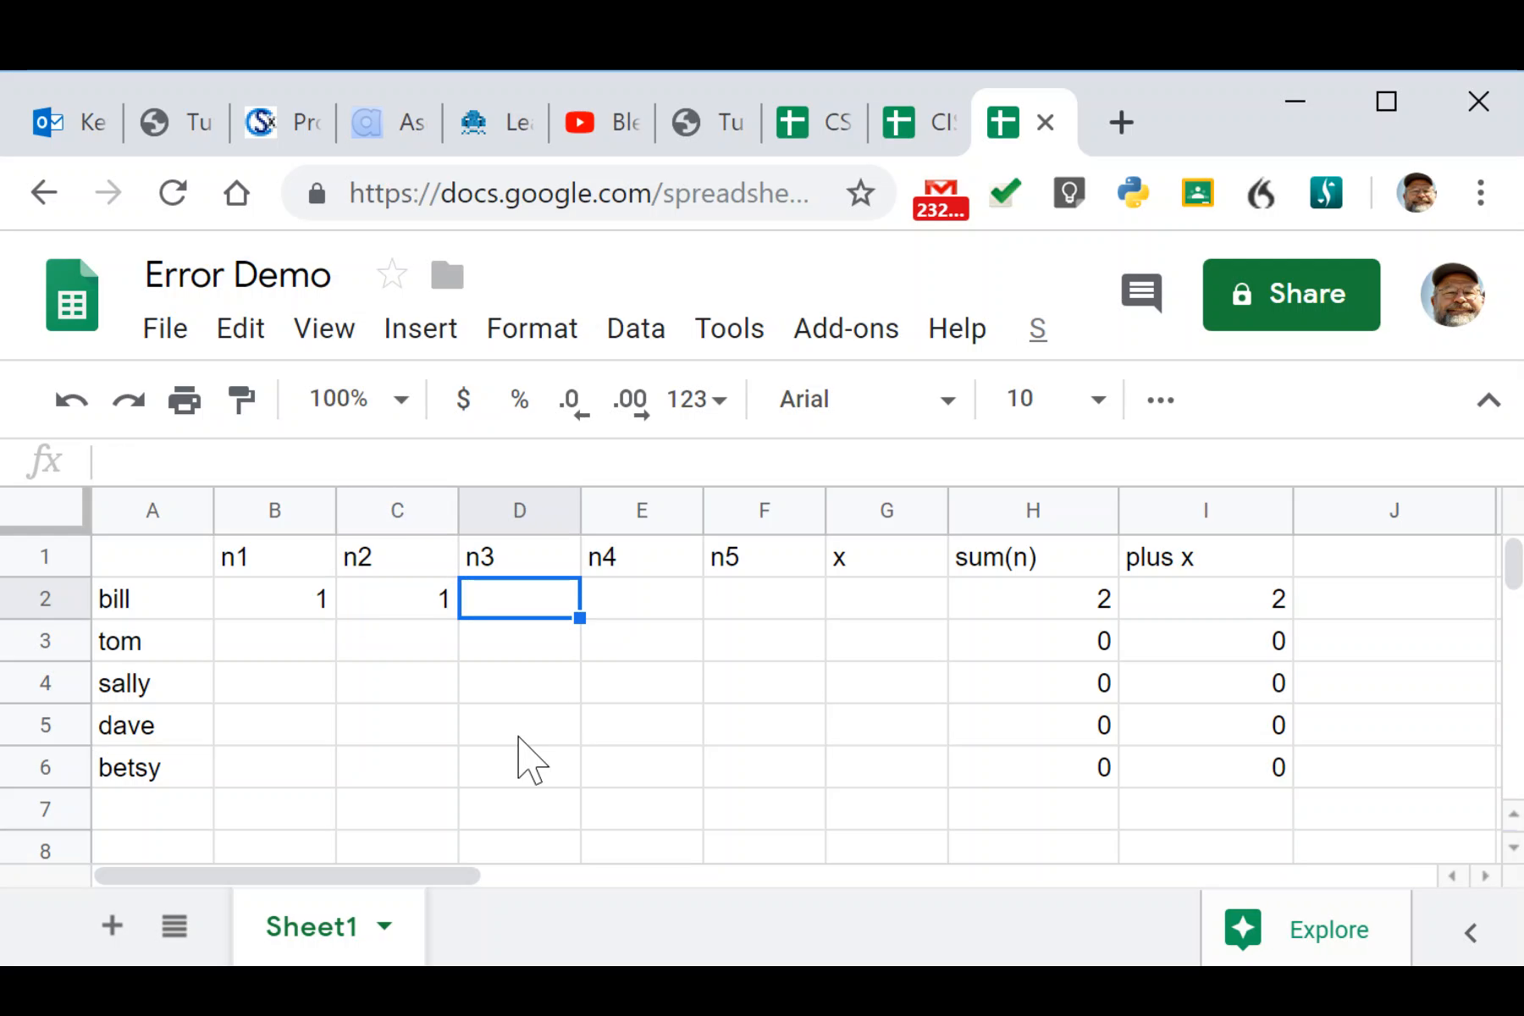
text(1)
key(Tab)
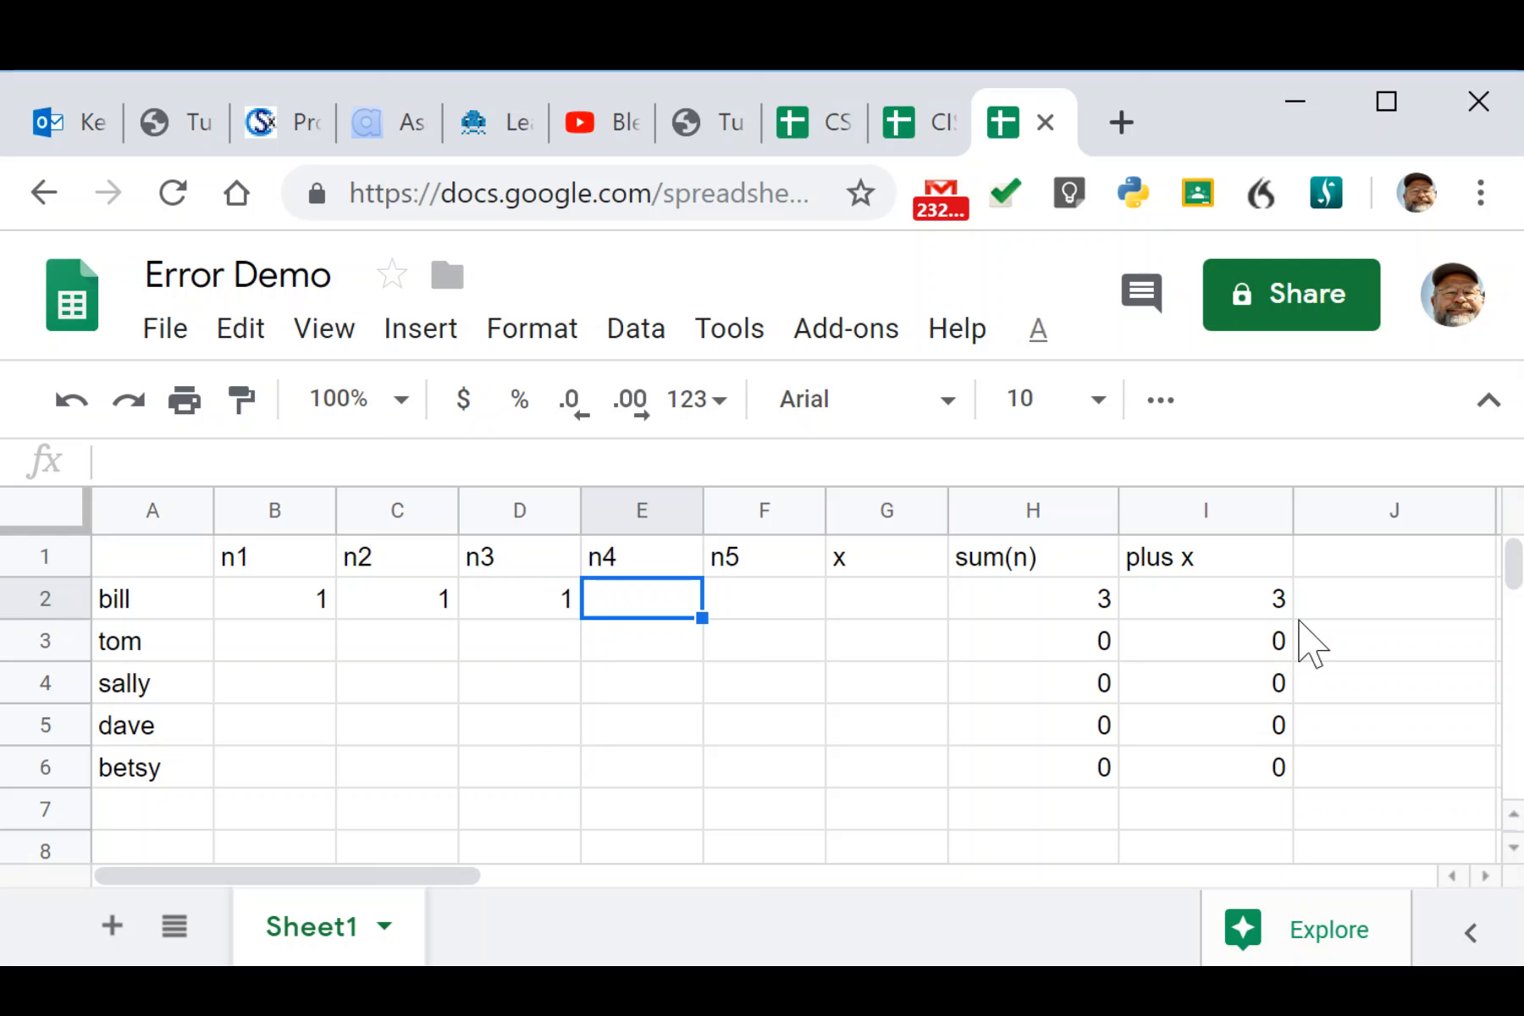
text(1)
key(Tab)
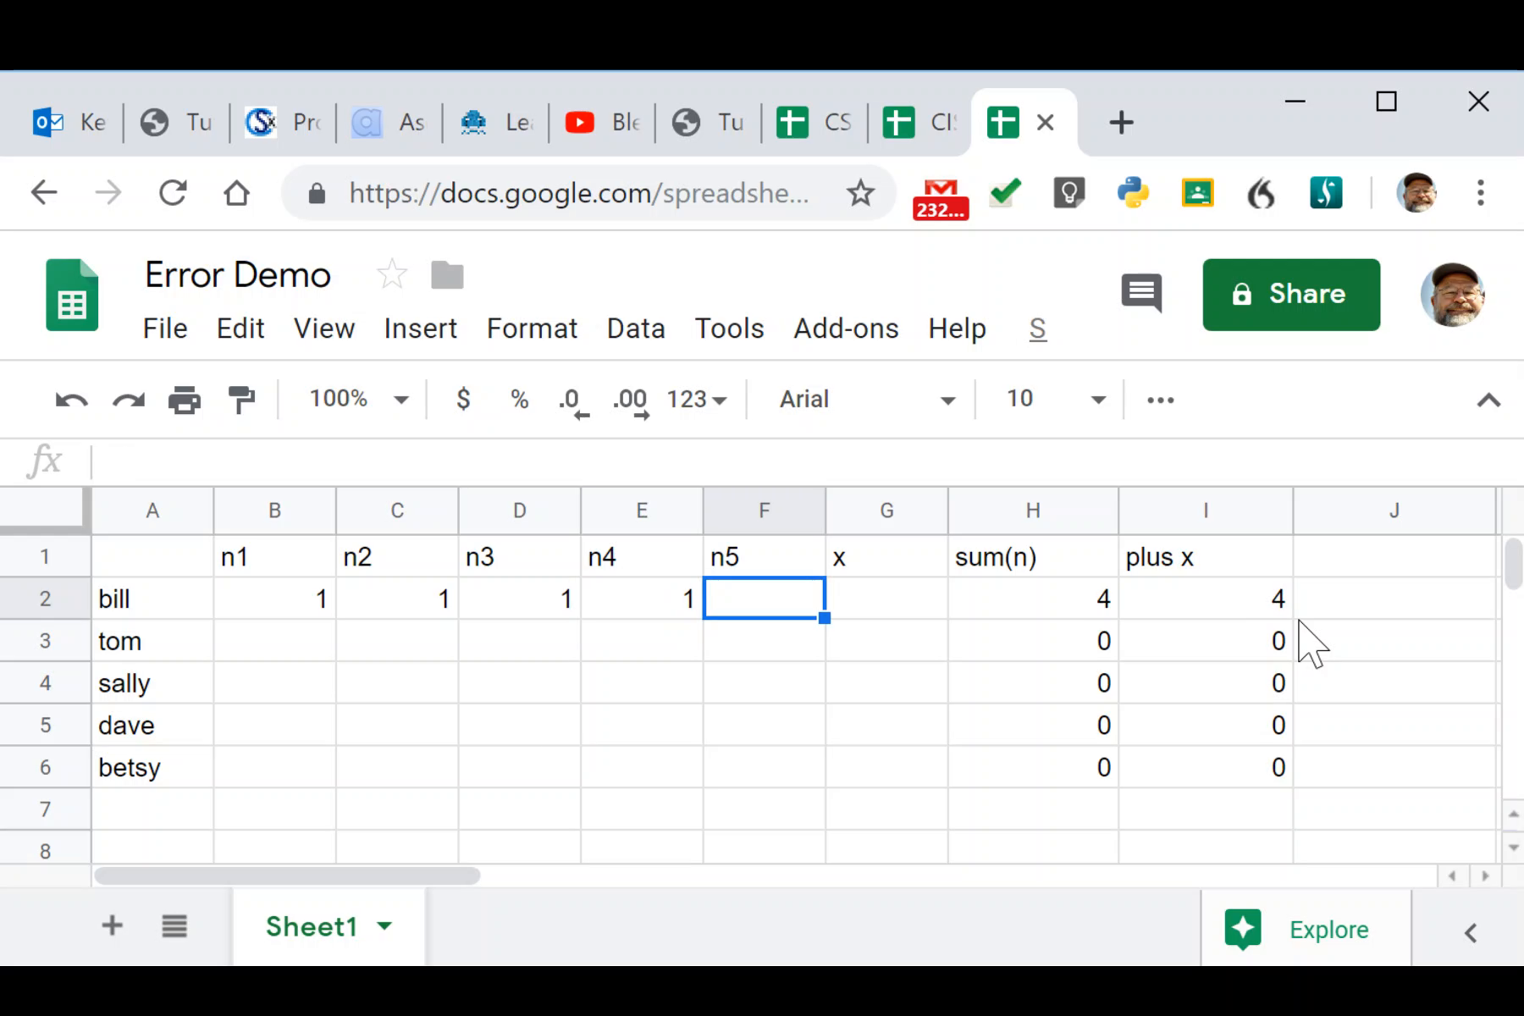
text(1)
key(Tab)
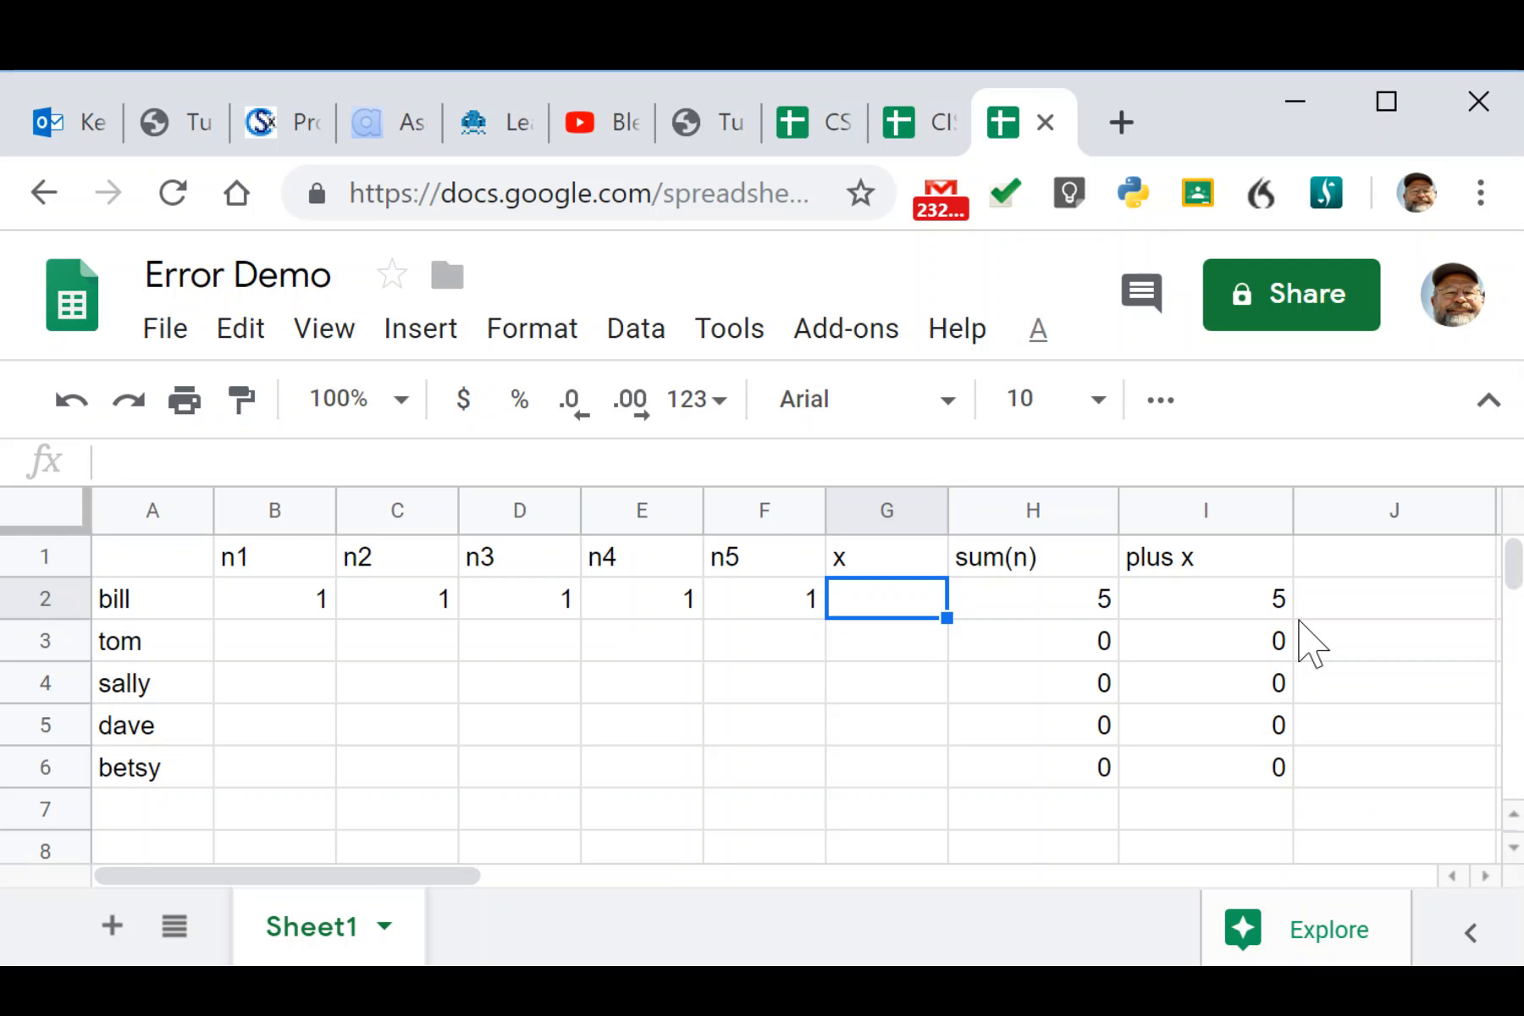
text(1)
key(Return)
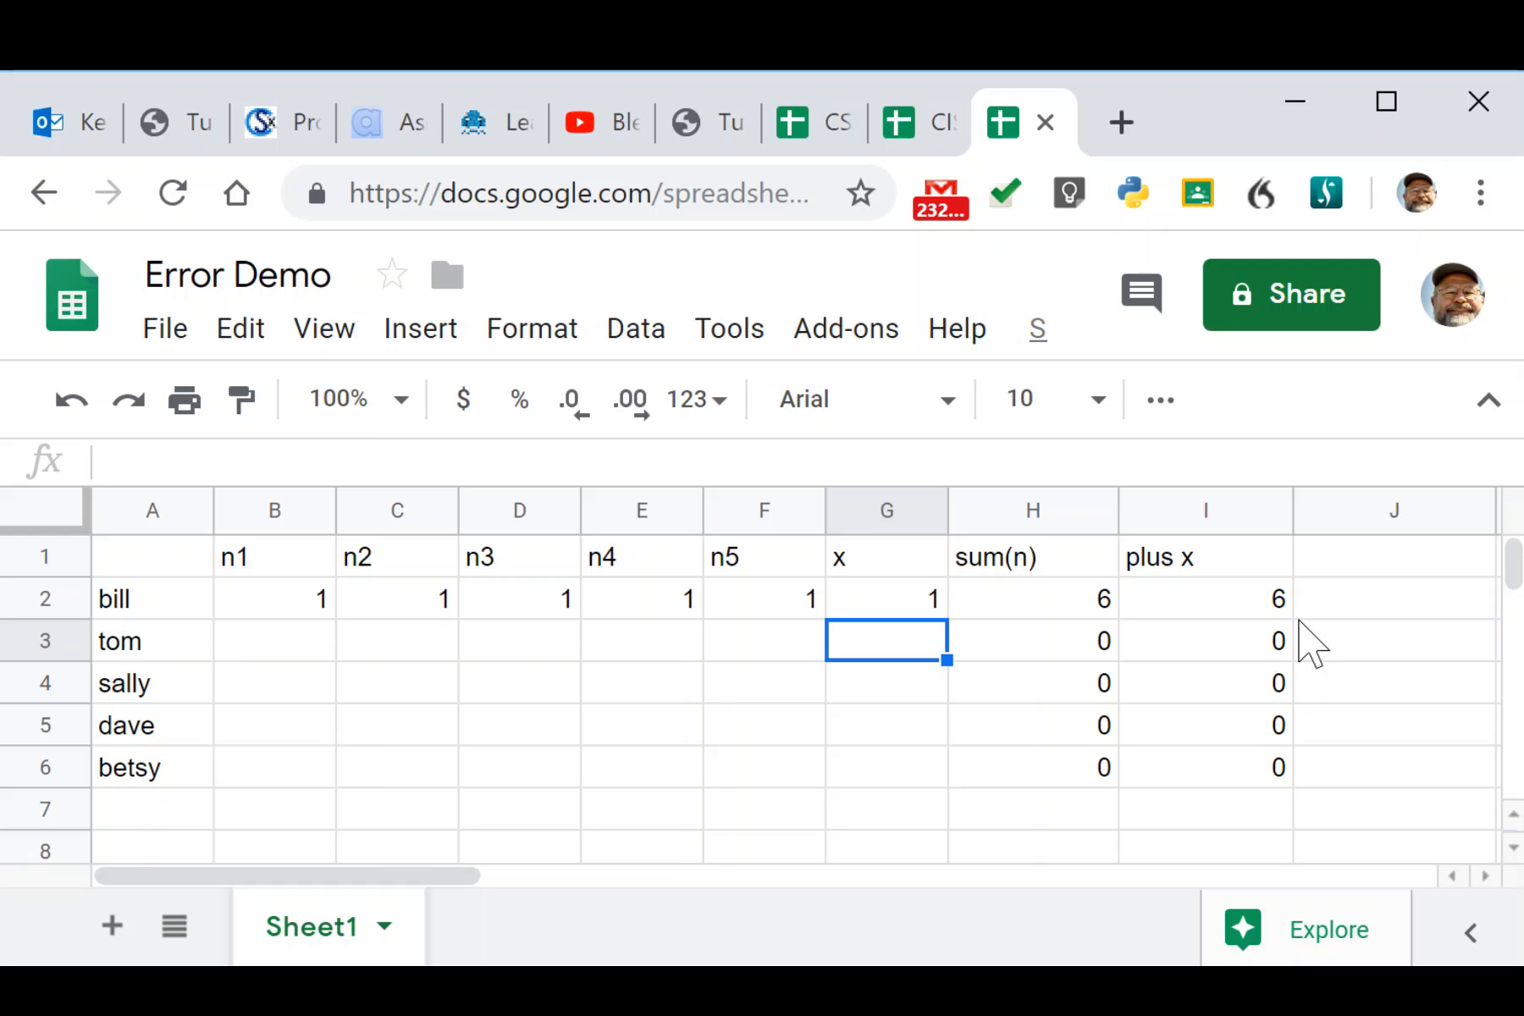
Compare the sum(n) formulas in H2 and H3 without changing them.
click(1067, 600)
click(1078, 647)
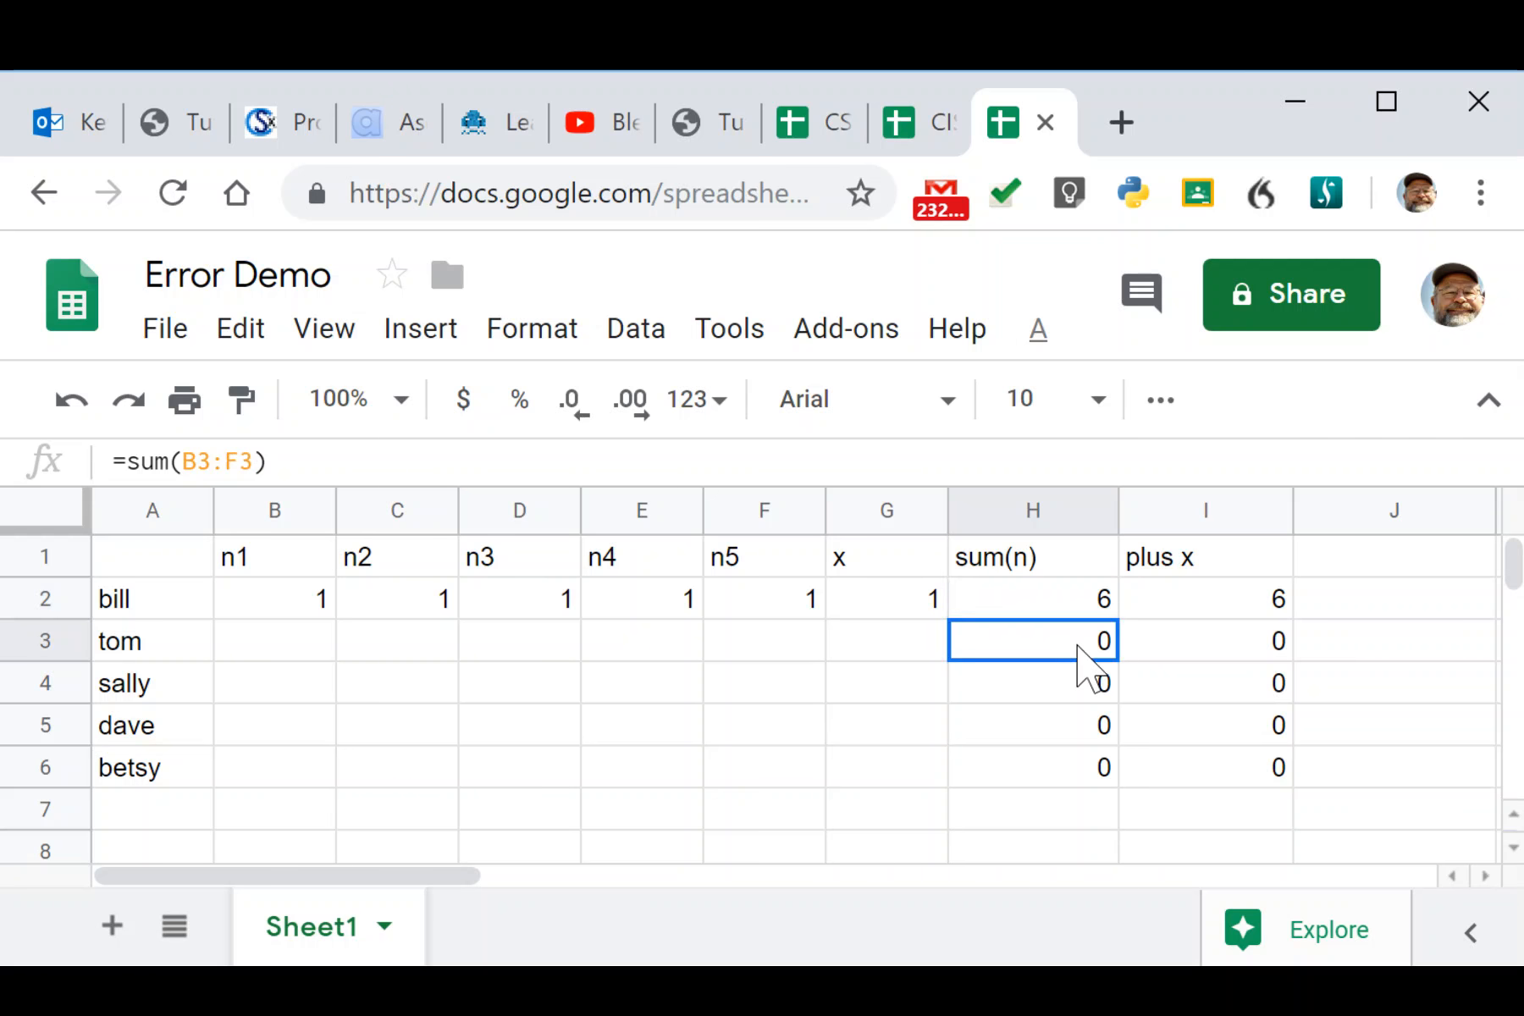
double_click(1077, 648)
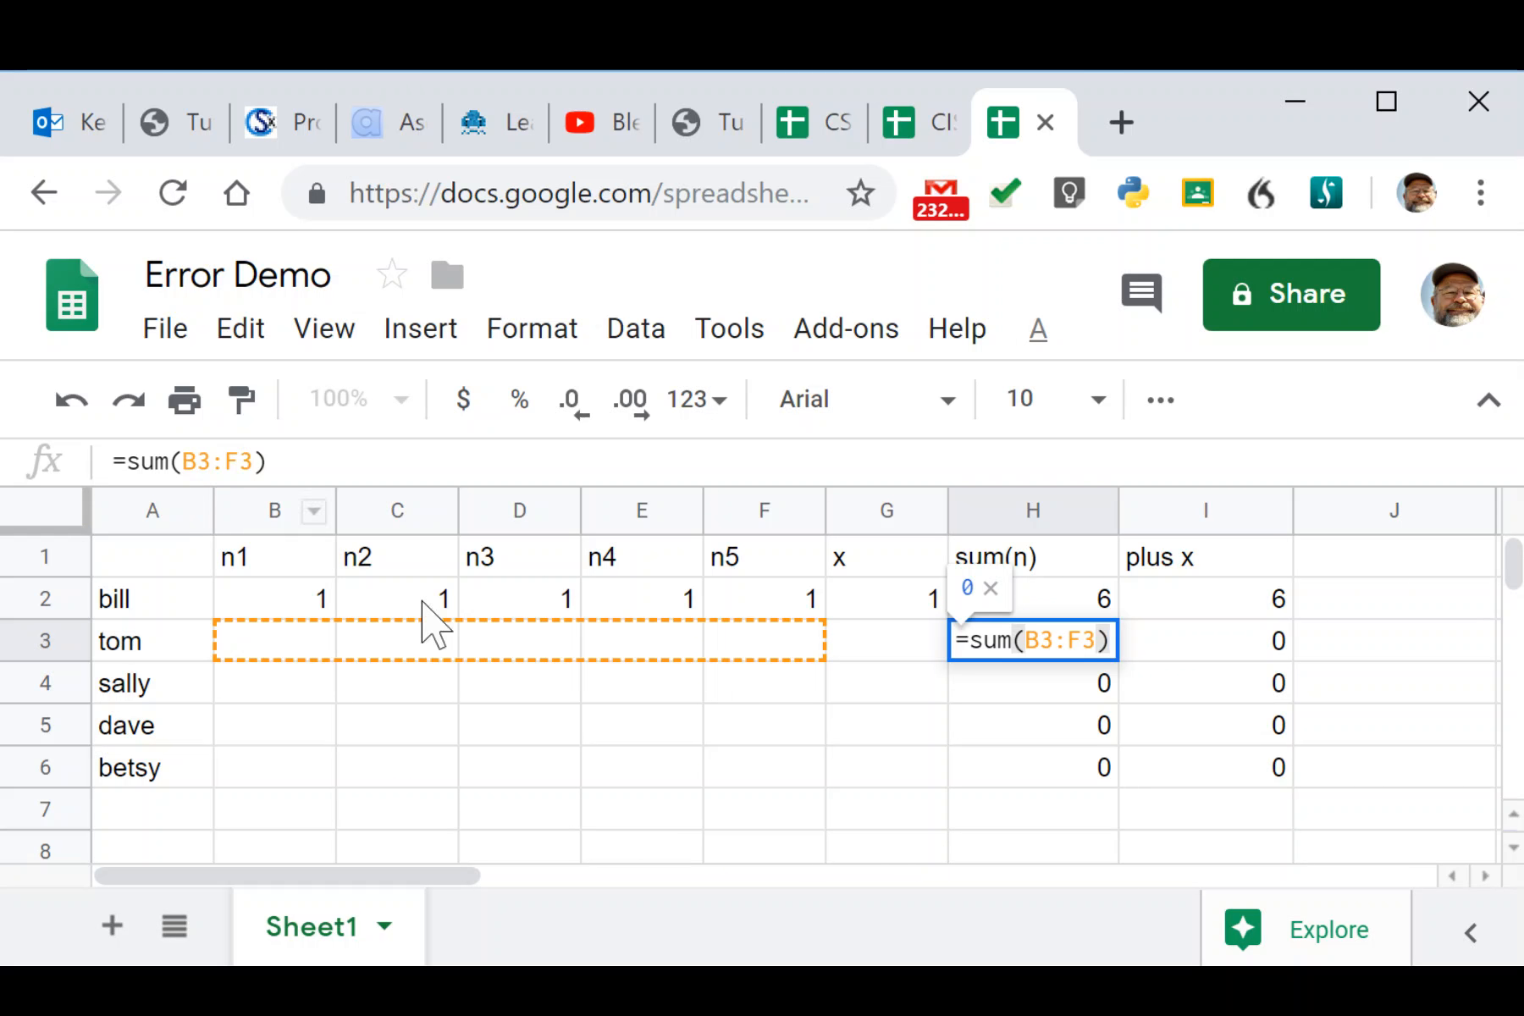
key(Escape)
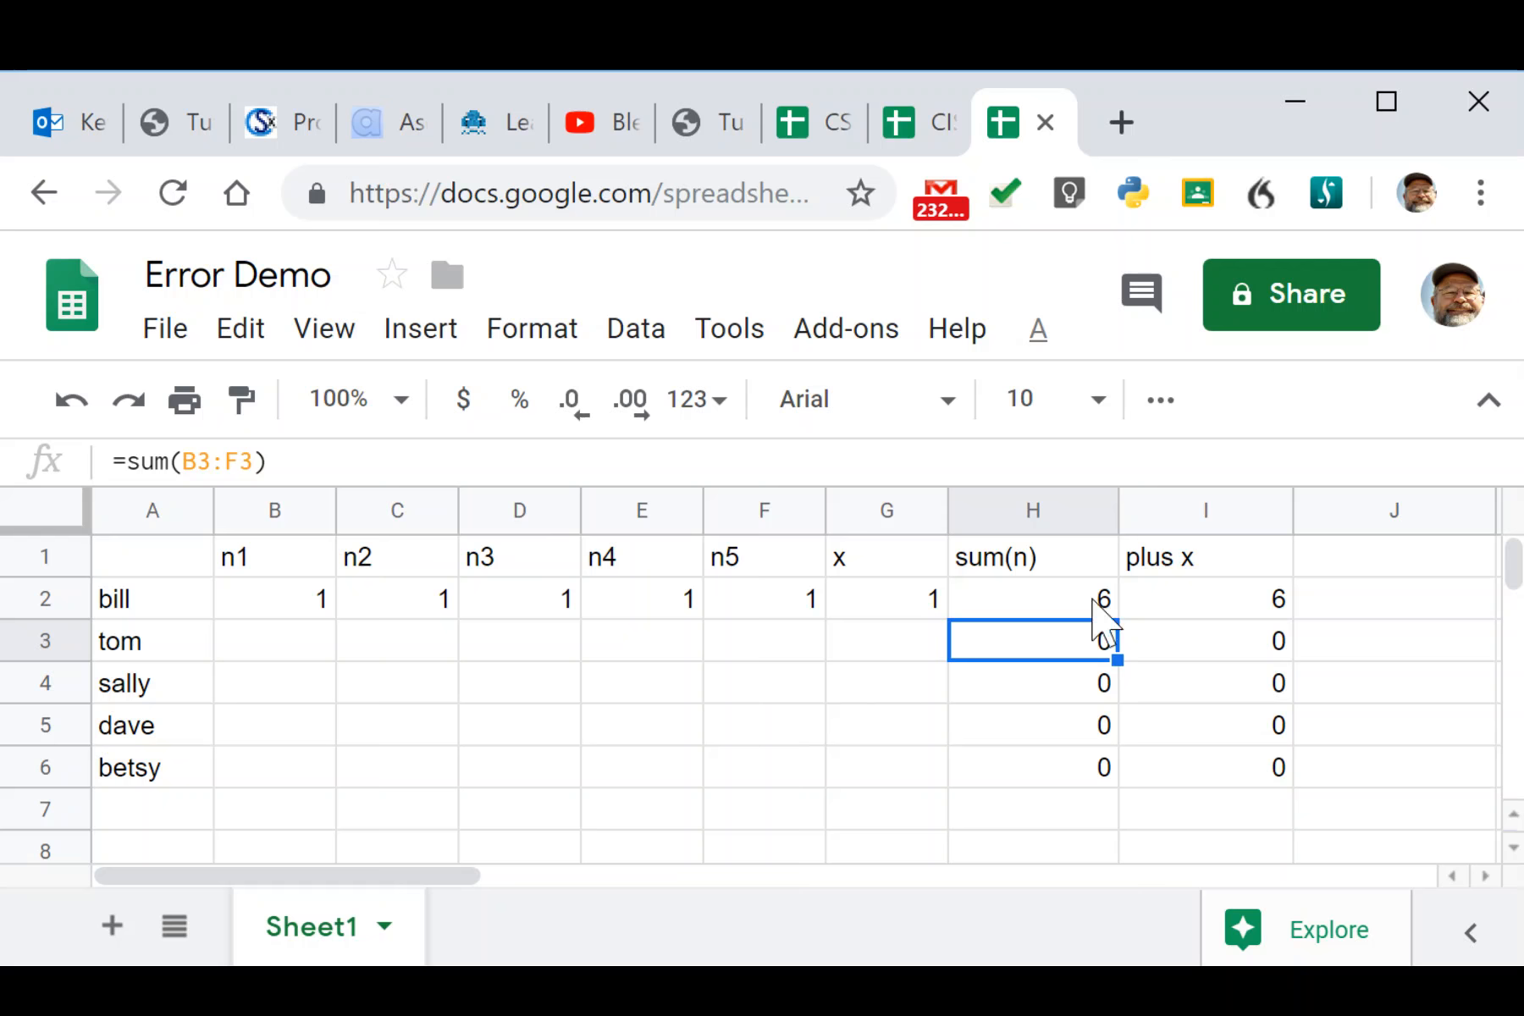
click(1039, 599)
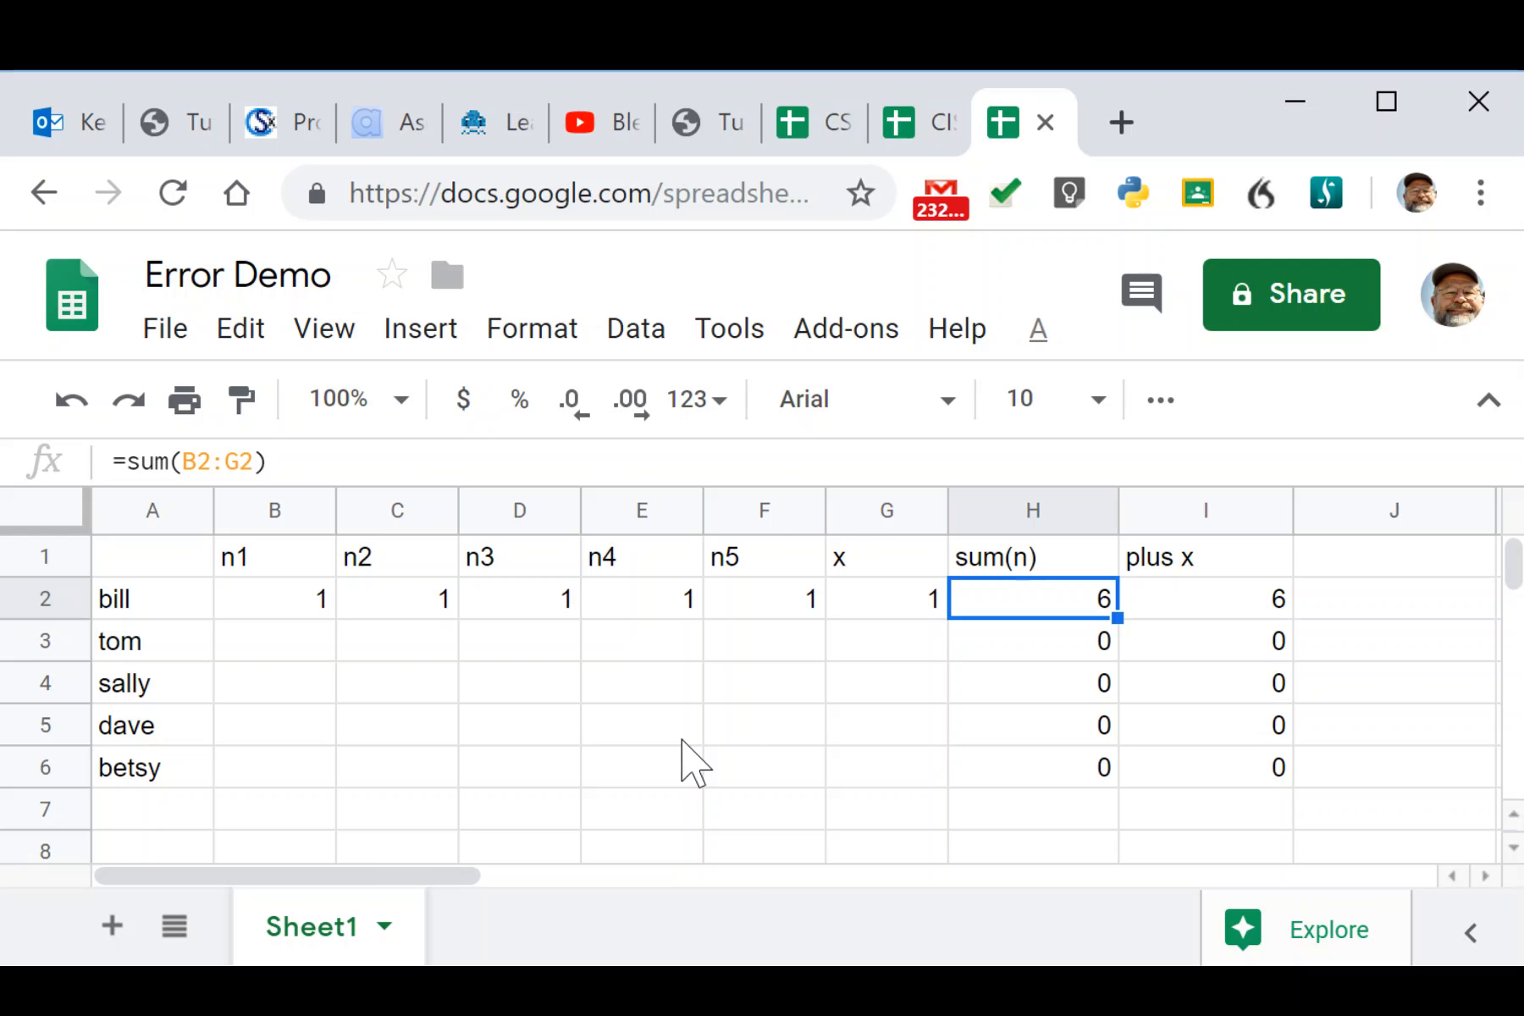
Enter test 1s in tom's n1 through n5 cells in row 3.
click(278, 648)
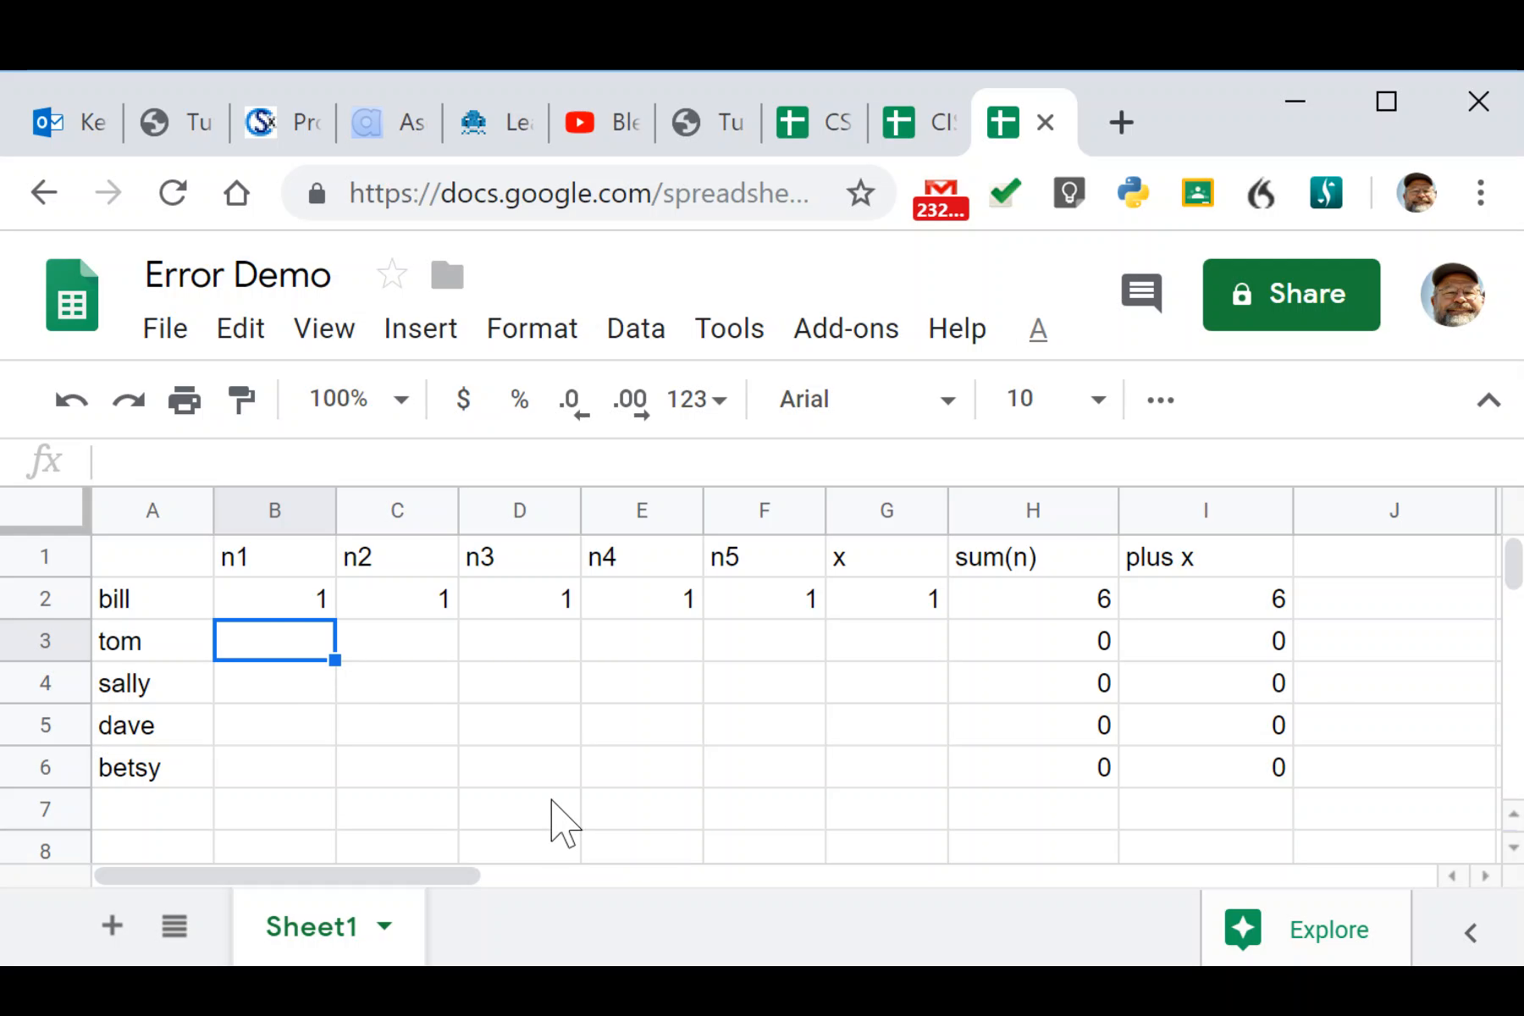
text(1)
key(Tab)
text(1)
key(Tab)
text(1)
key(Tab)
text(1)
key(Tab)
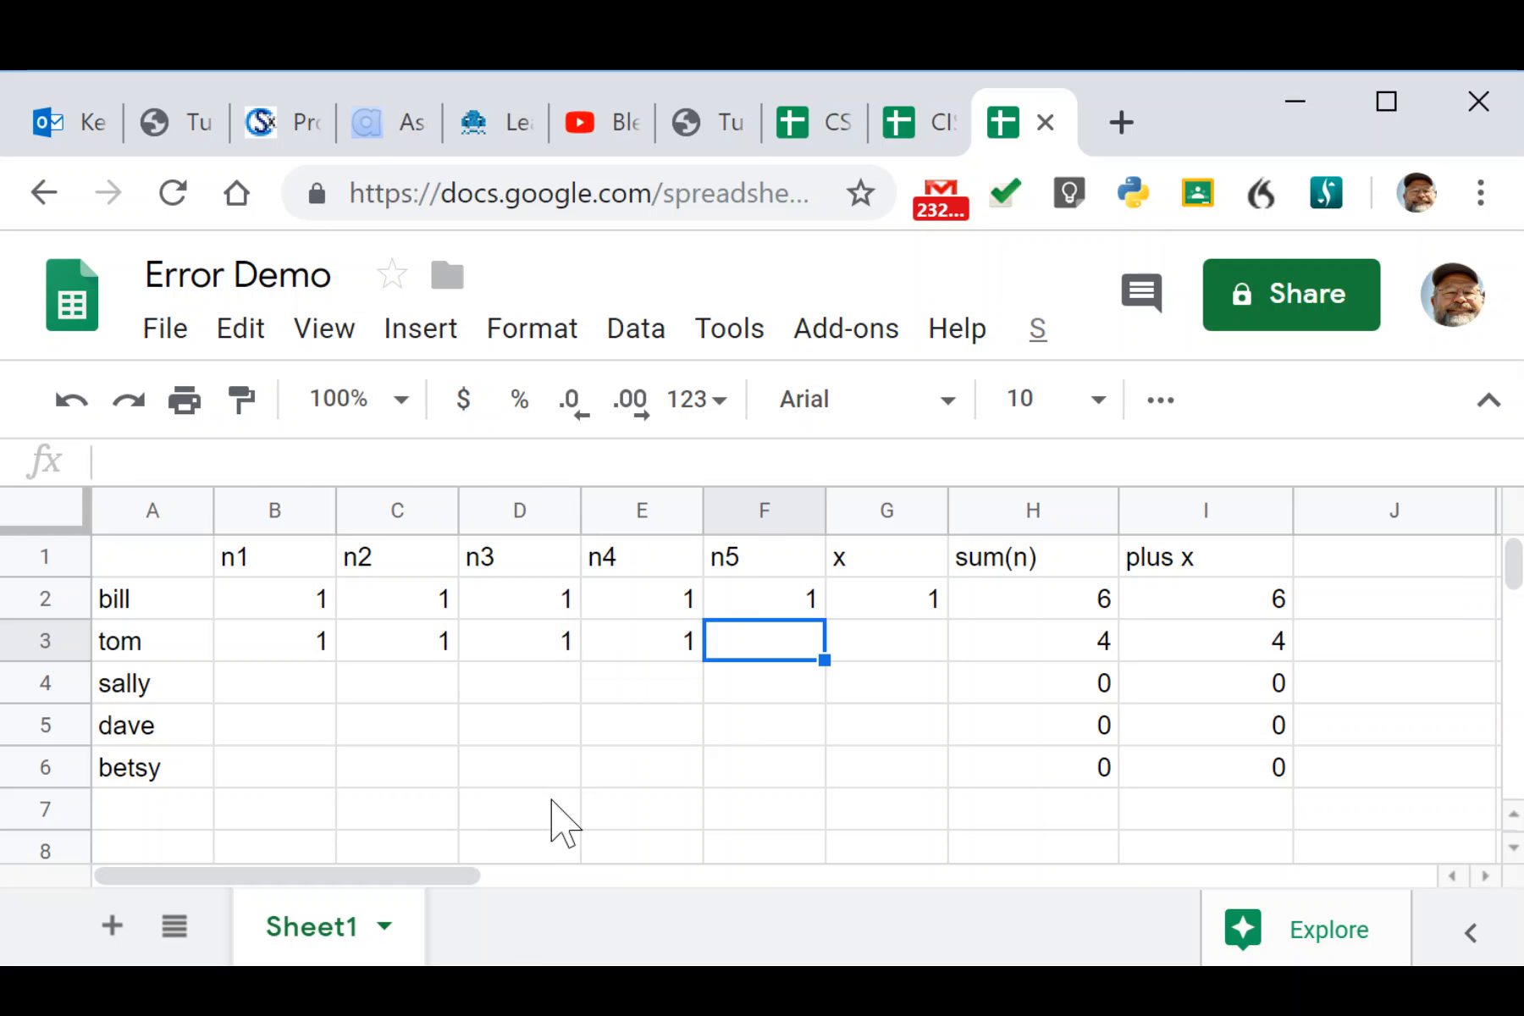
text(1)
key(Tab)
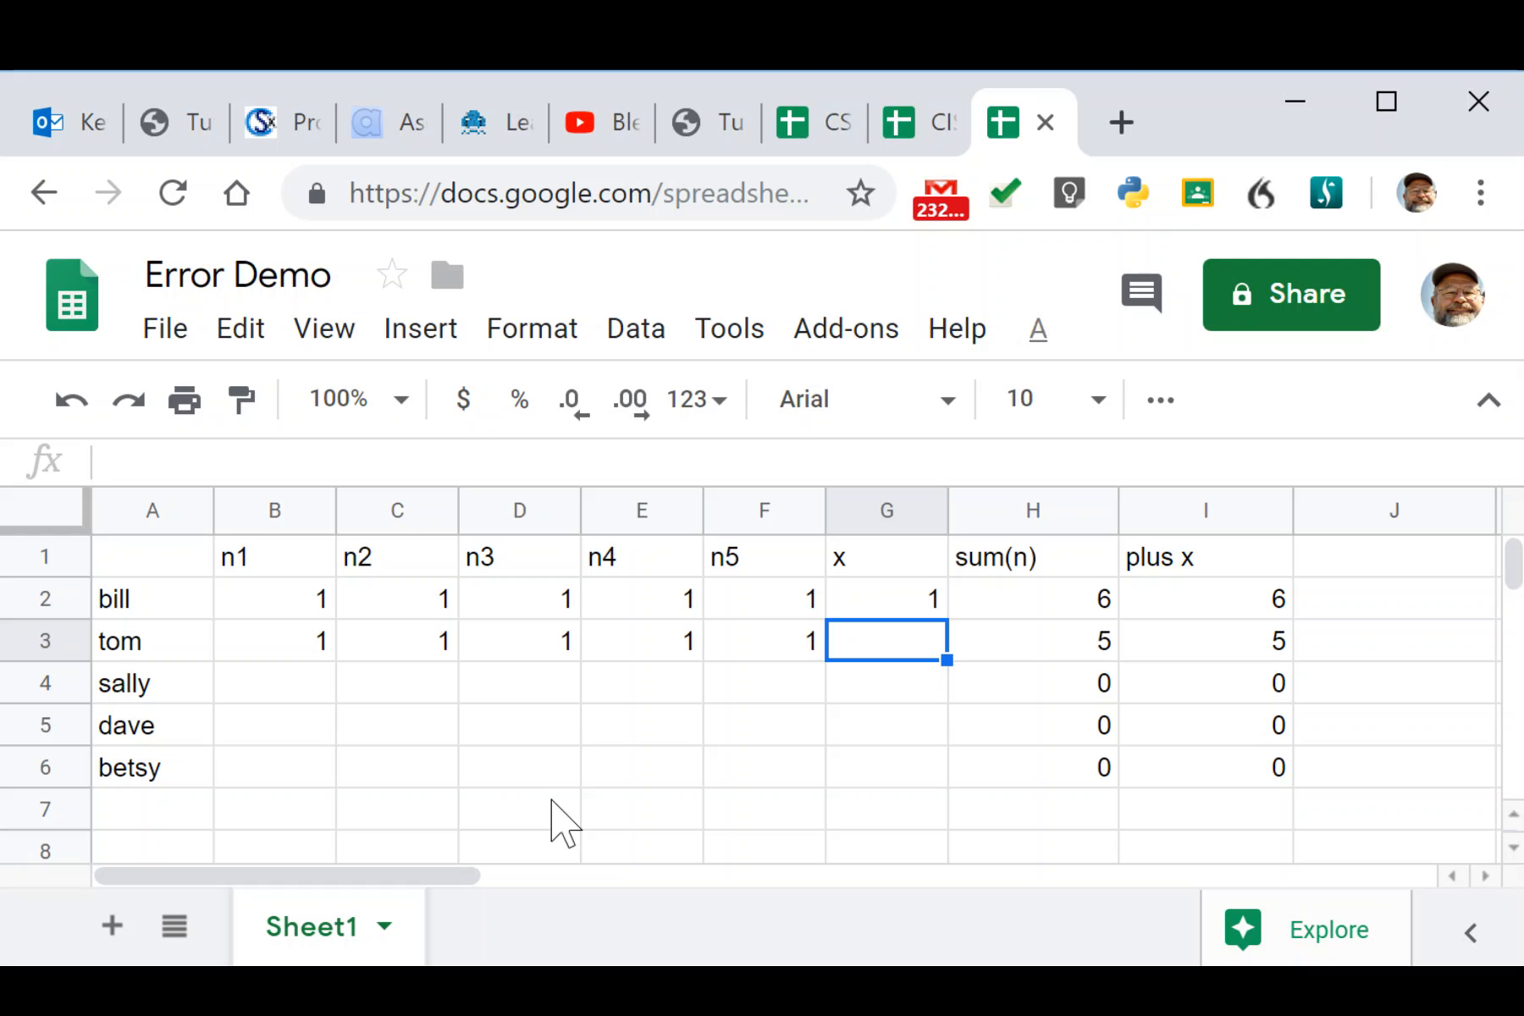
Recheck H3's =sum(B3:G3) formula and put a test 1 in row 3's x cell.
click(1044, 650)
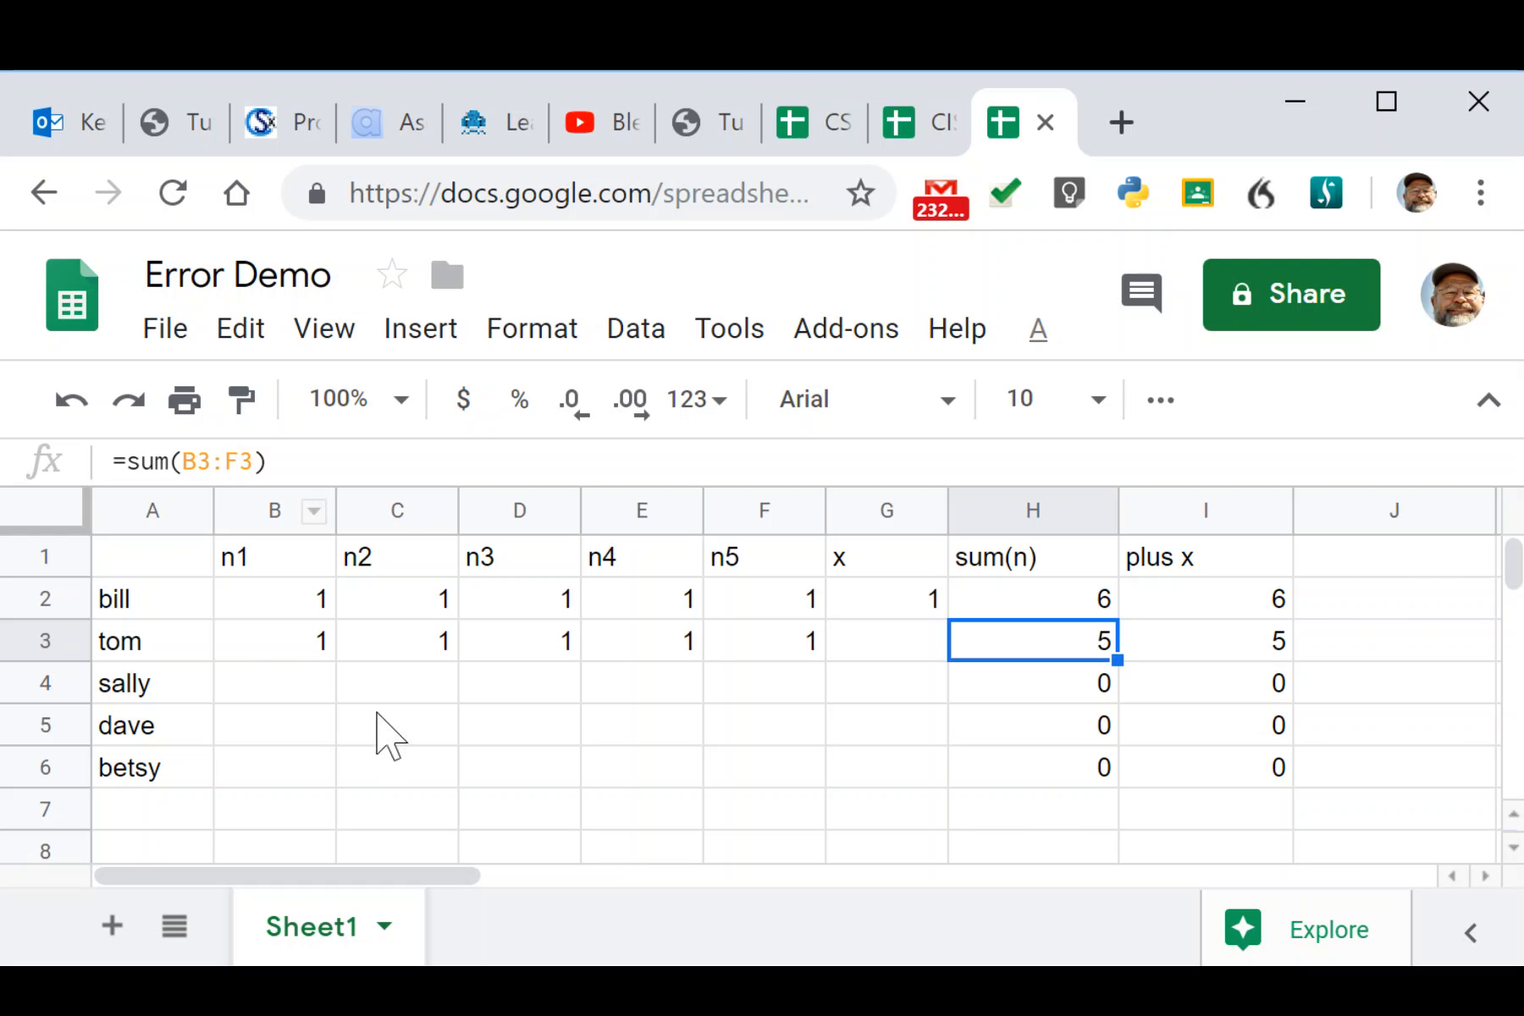
click(876, 646)
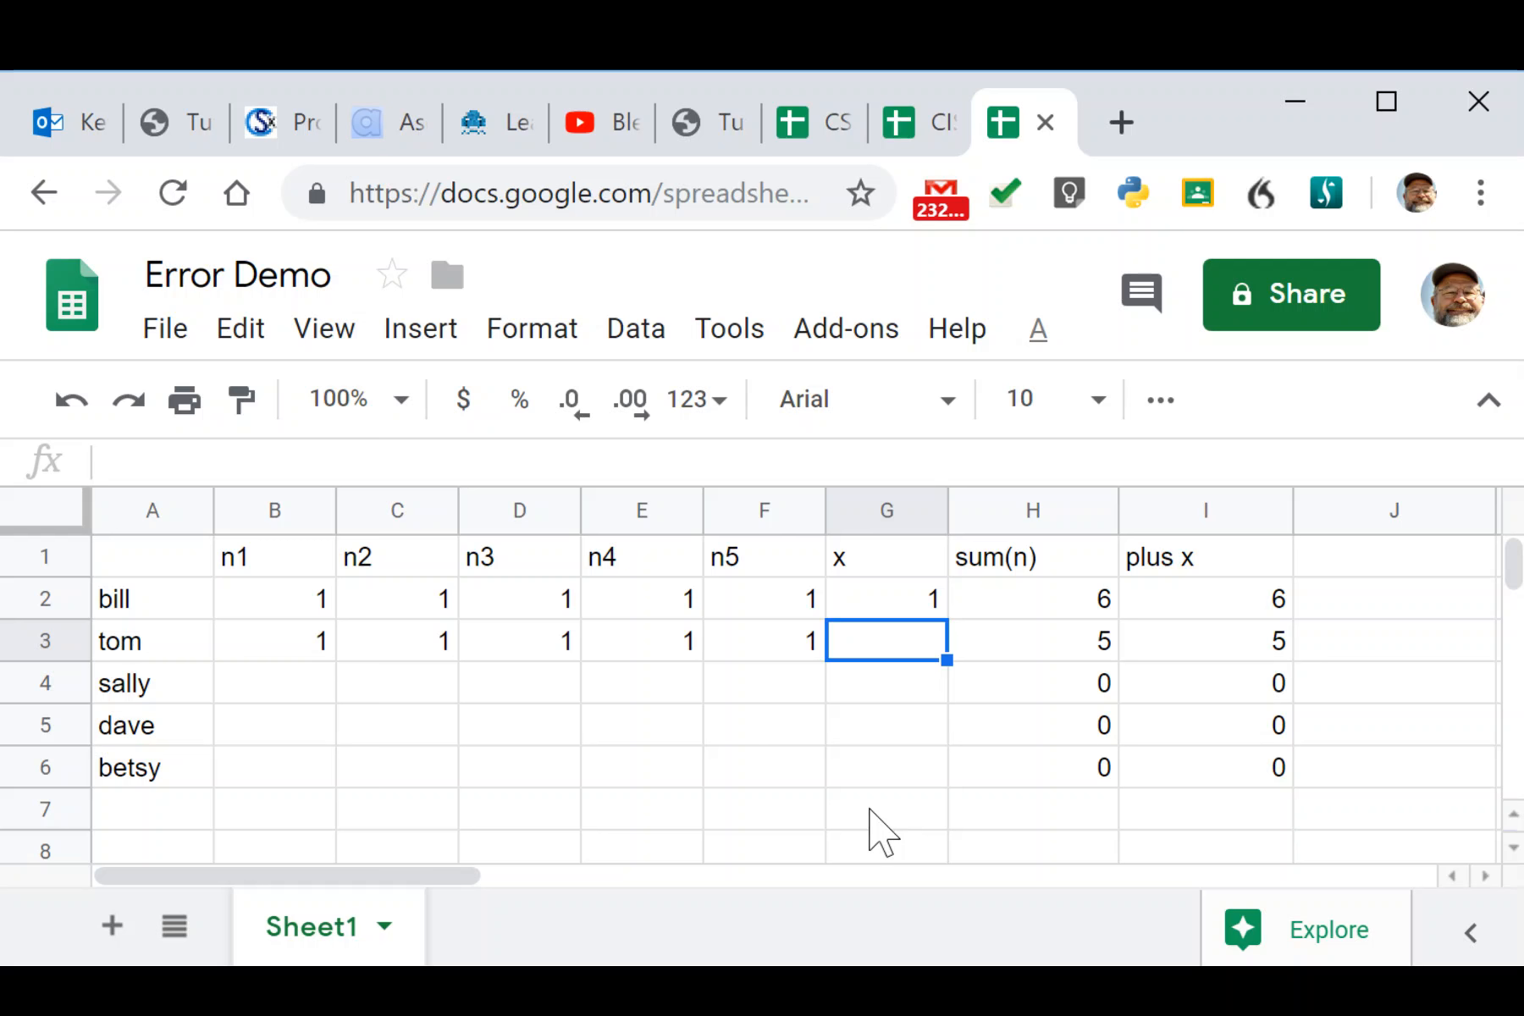
text(1)
key(Tab)
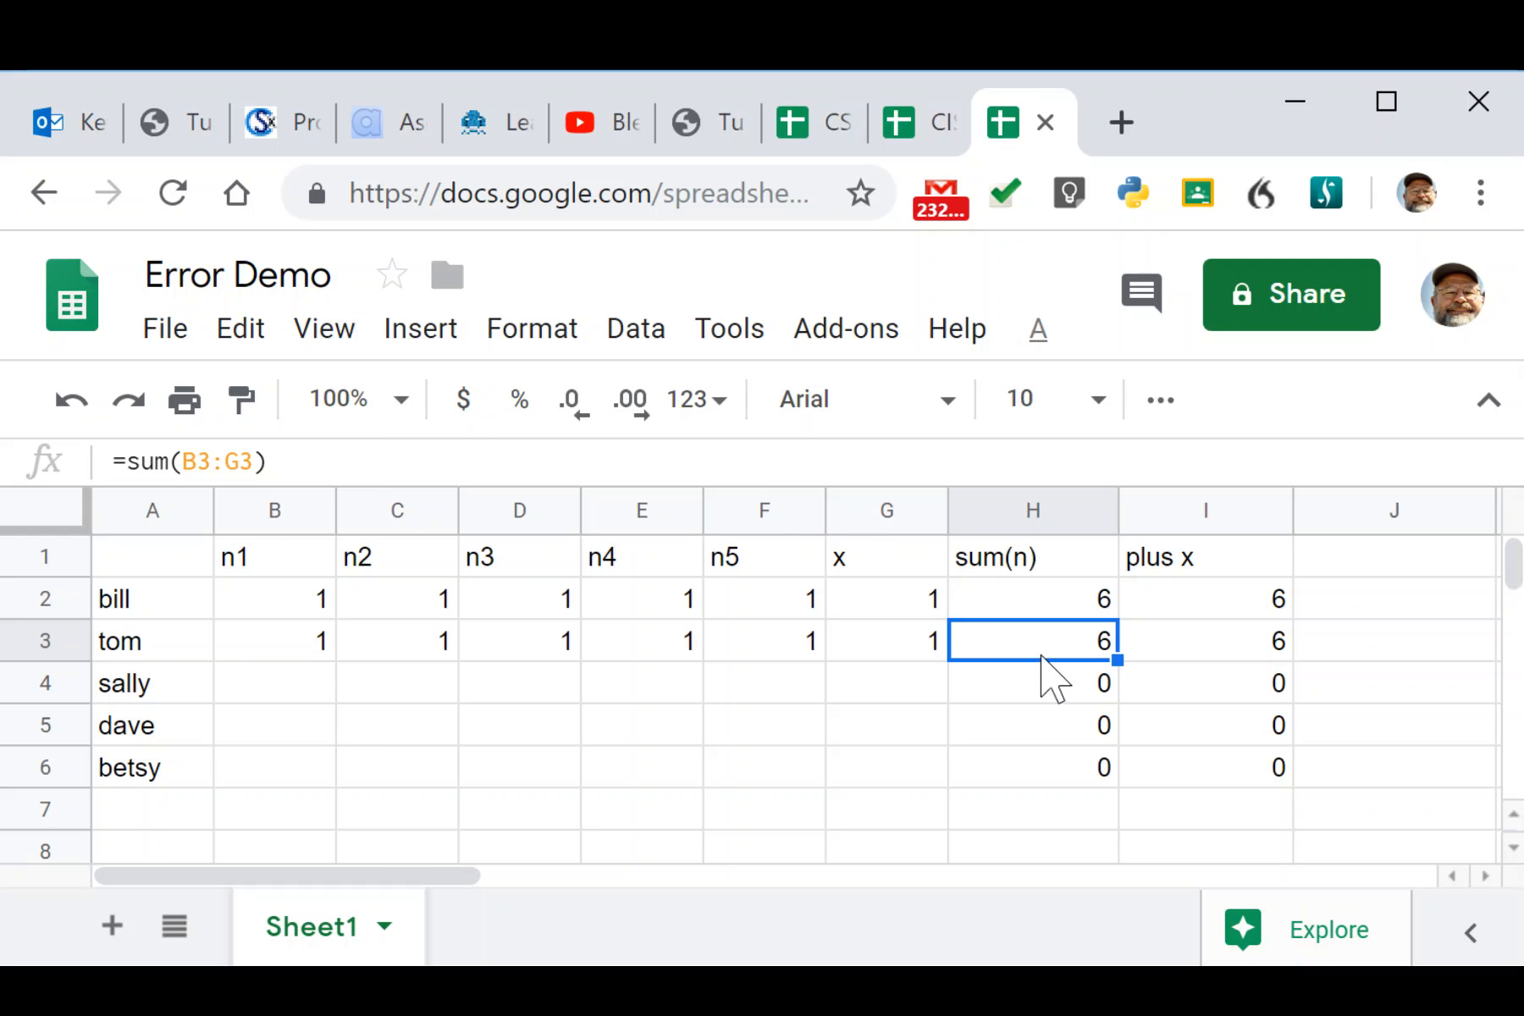
click(262, 647)
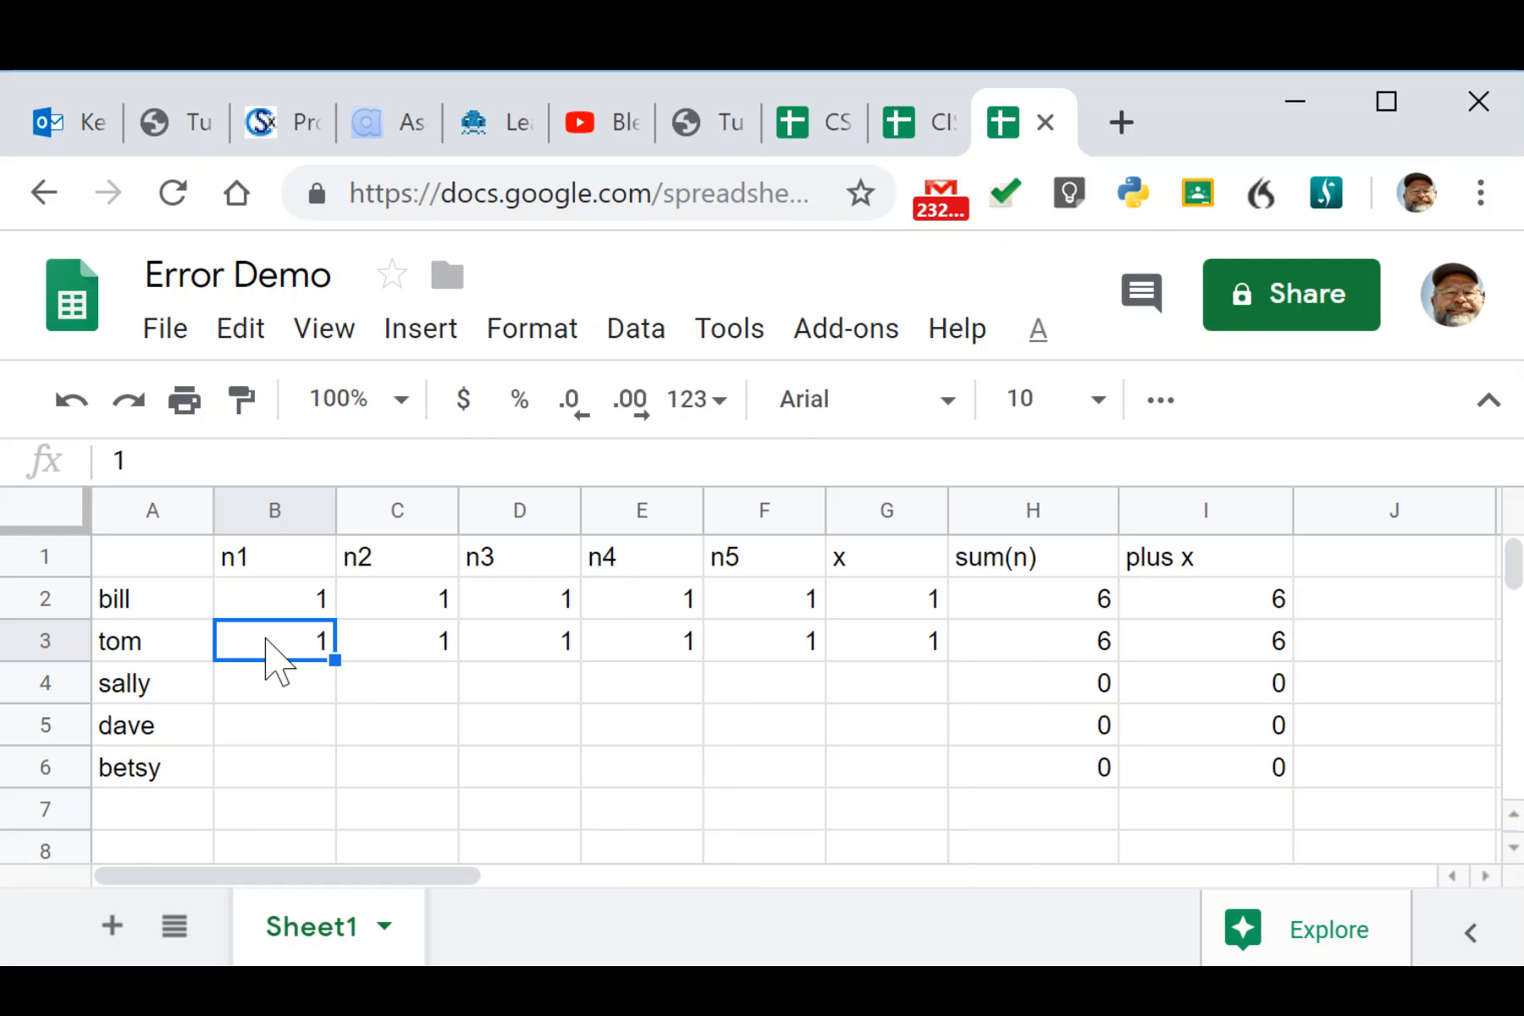
drag(265, 639, 957, 777)
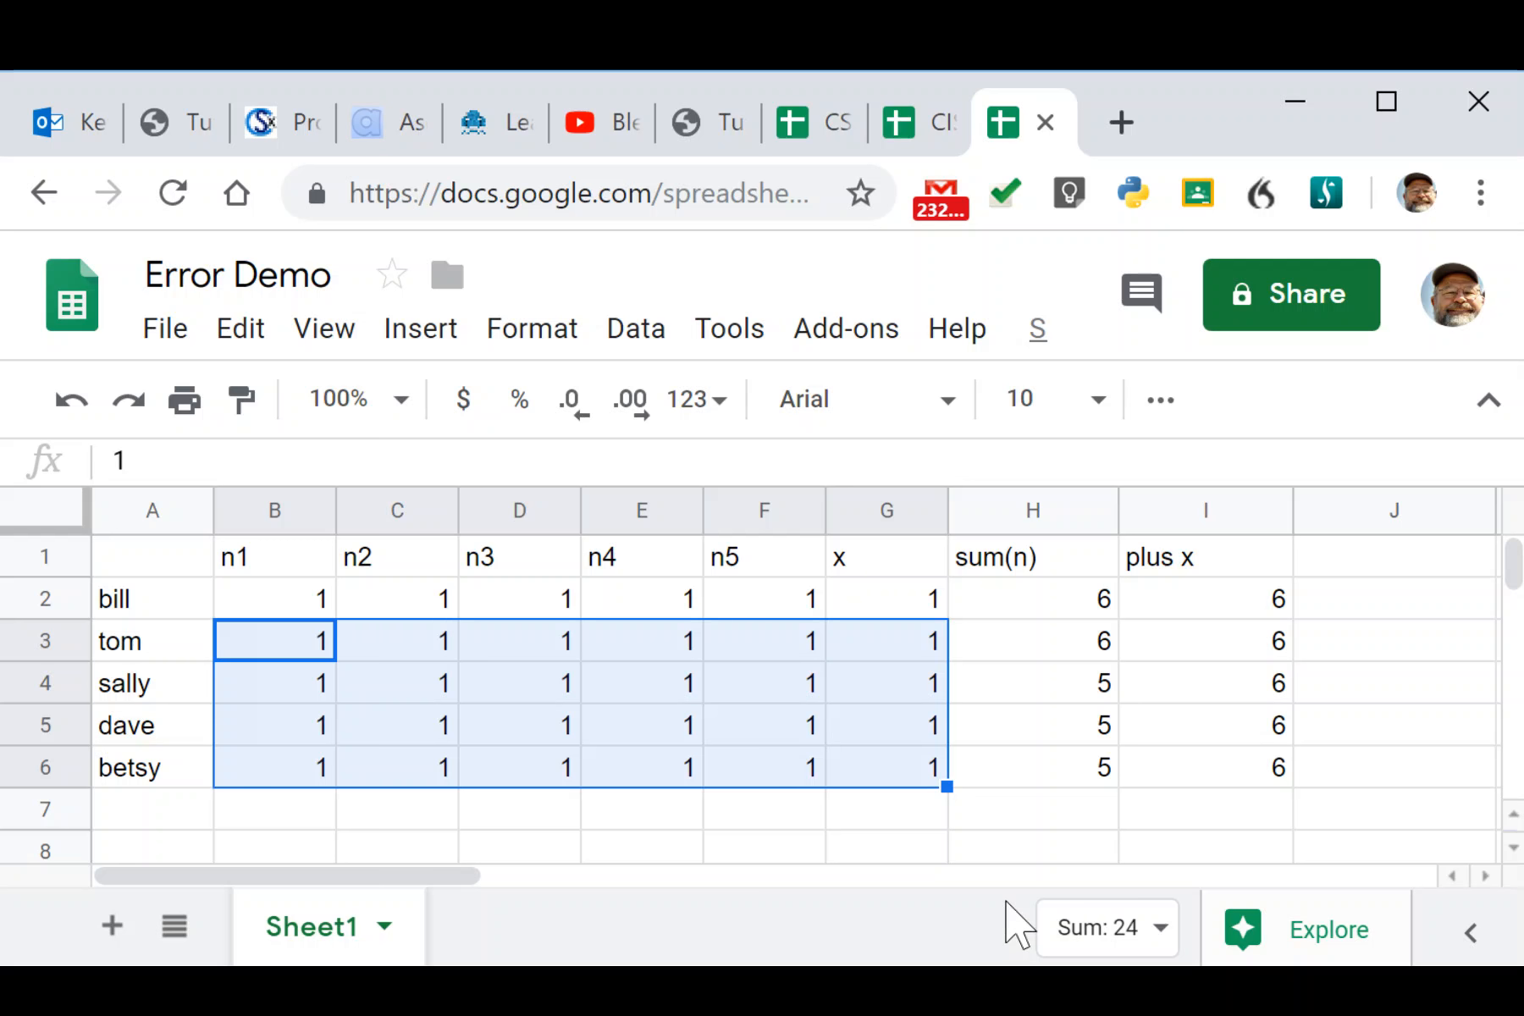
click(1105, 690)
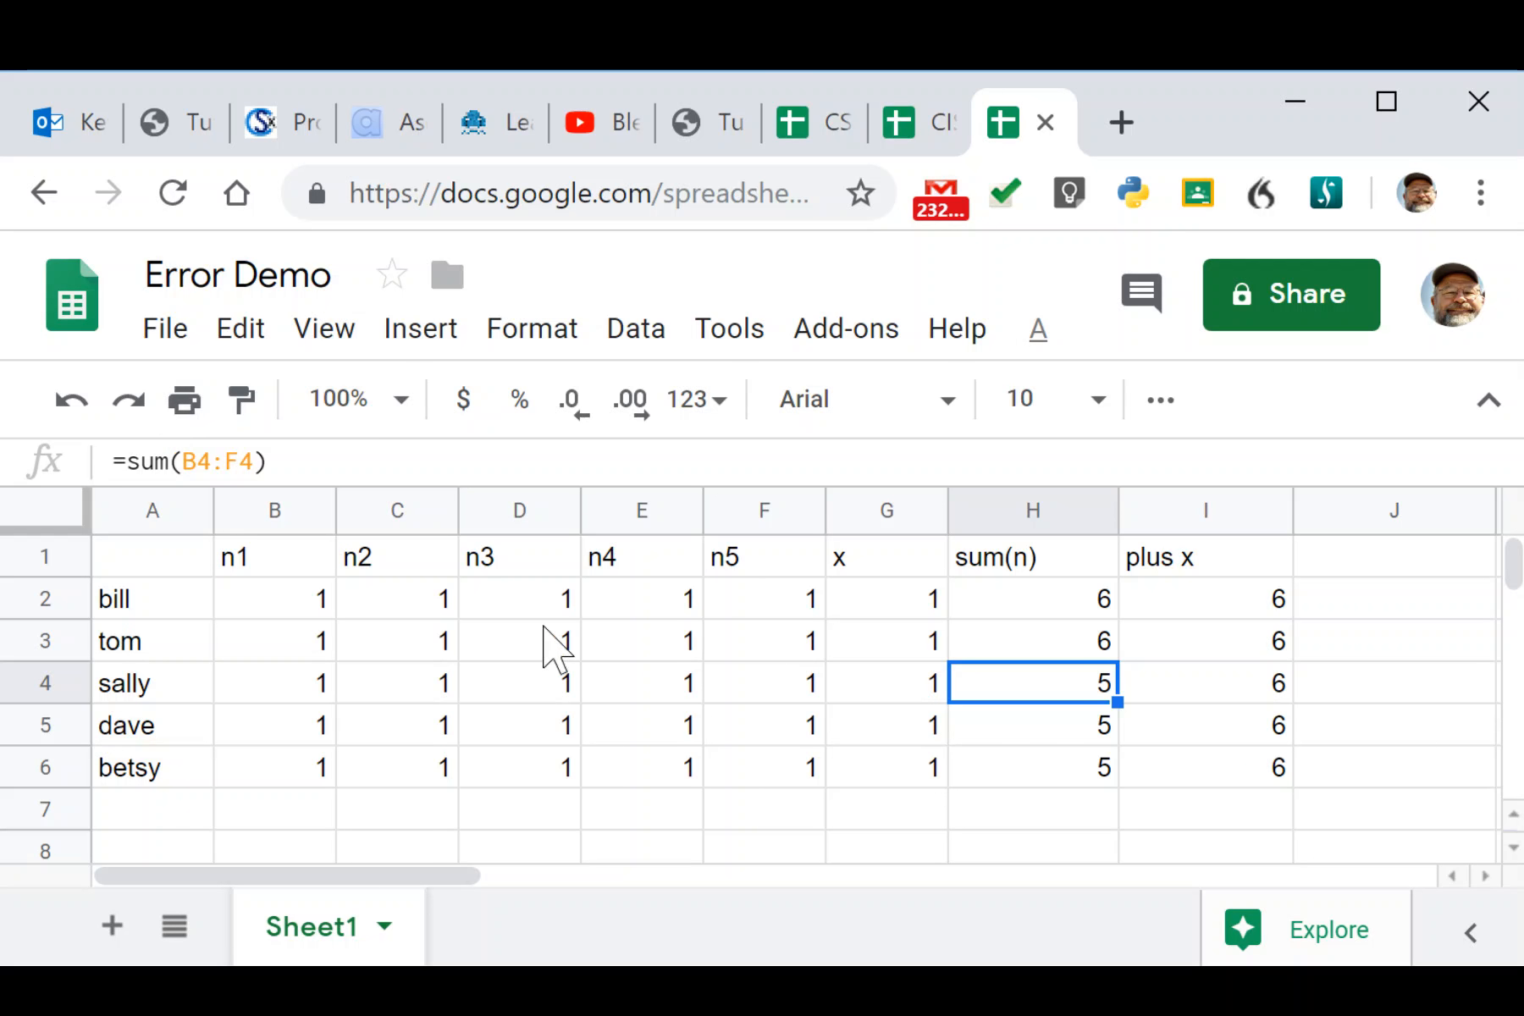
key(ctrl+z)
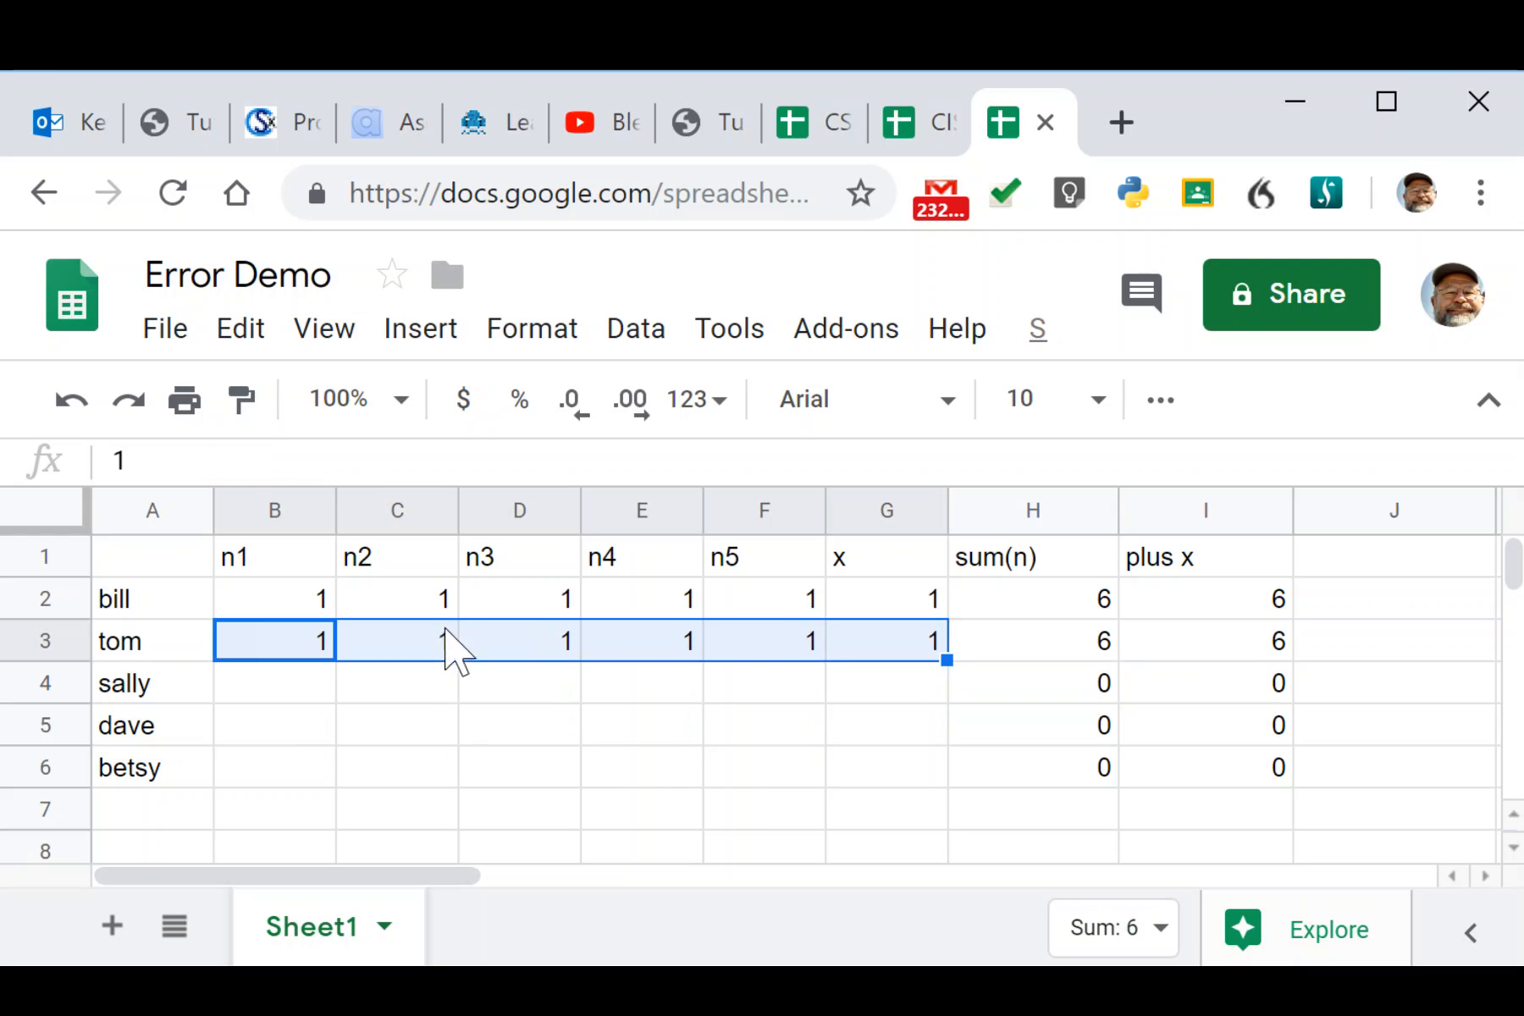
Enter test 1s in sally's row 4 cells B4 through G4 (n1–n5 and x).
click(264, 696)
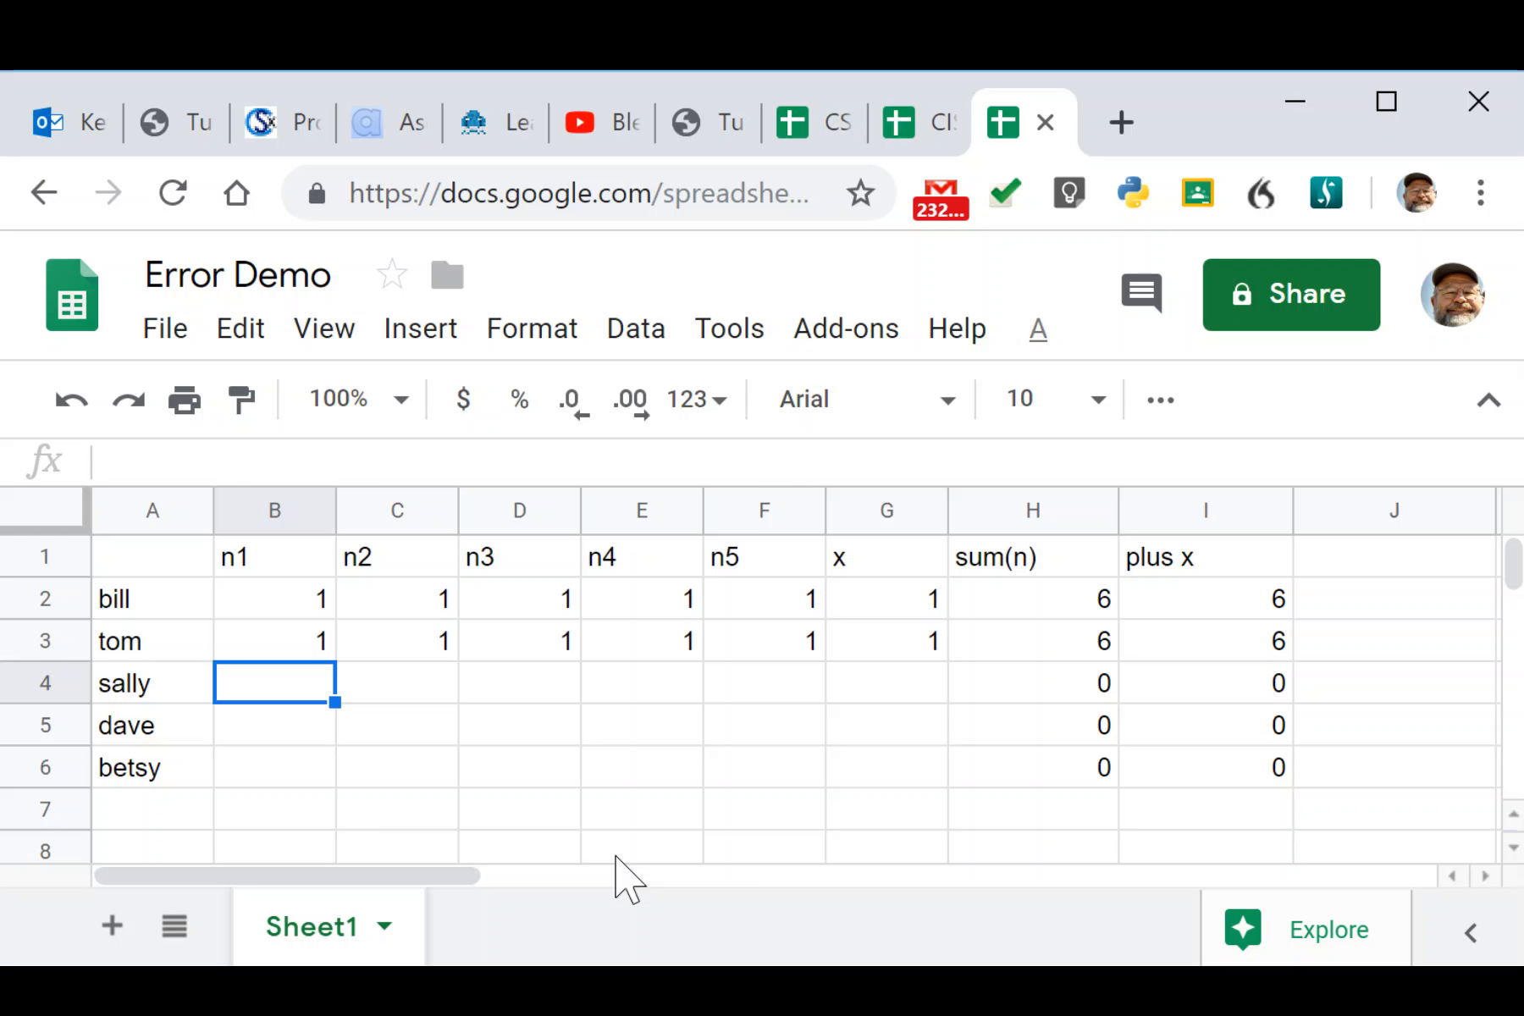
text(1)
key(Tab)
text(1)
key(Tab)
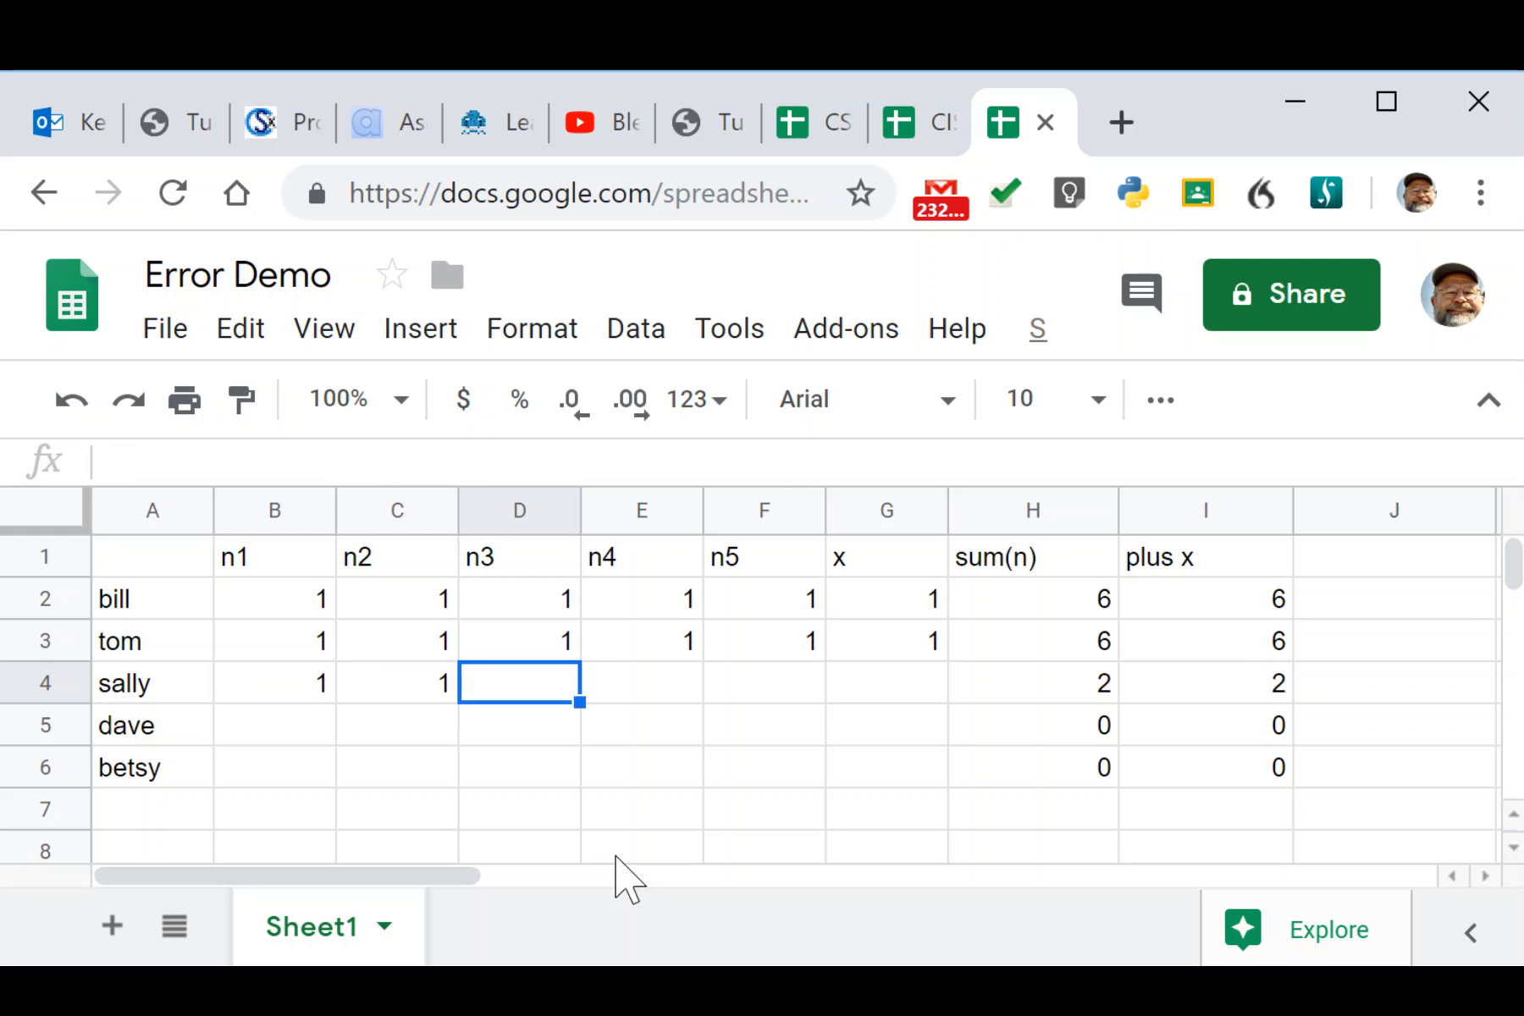
text(1)
key(Tab)
text(1)
key(Tab)
text(1)
key(Tab)
text(1)
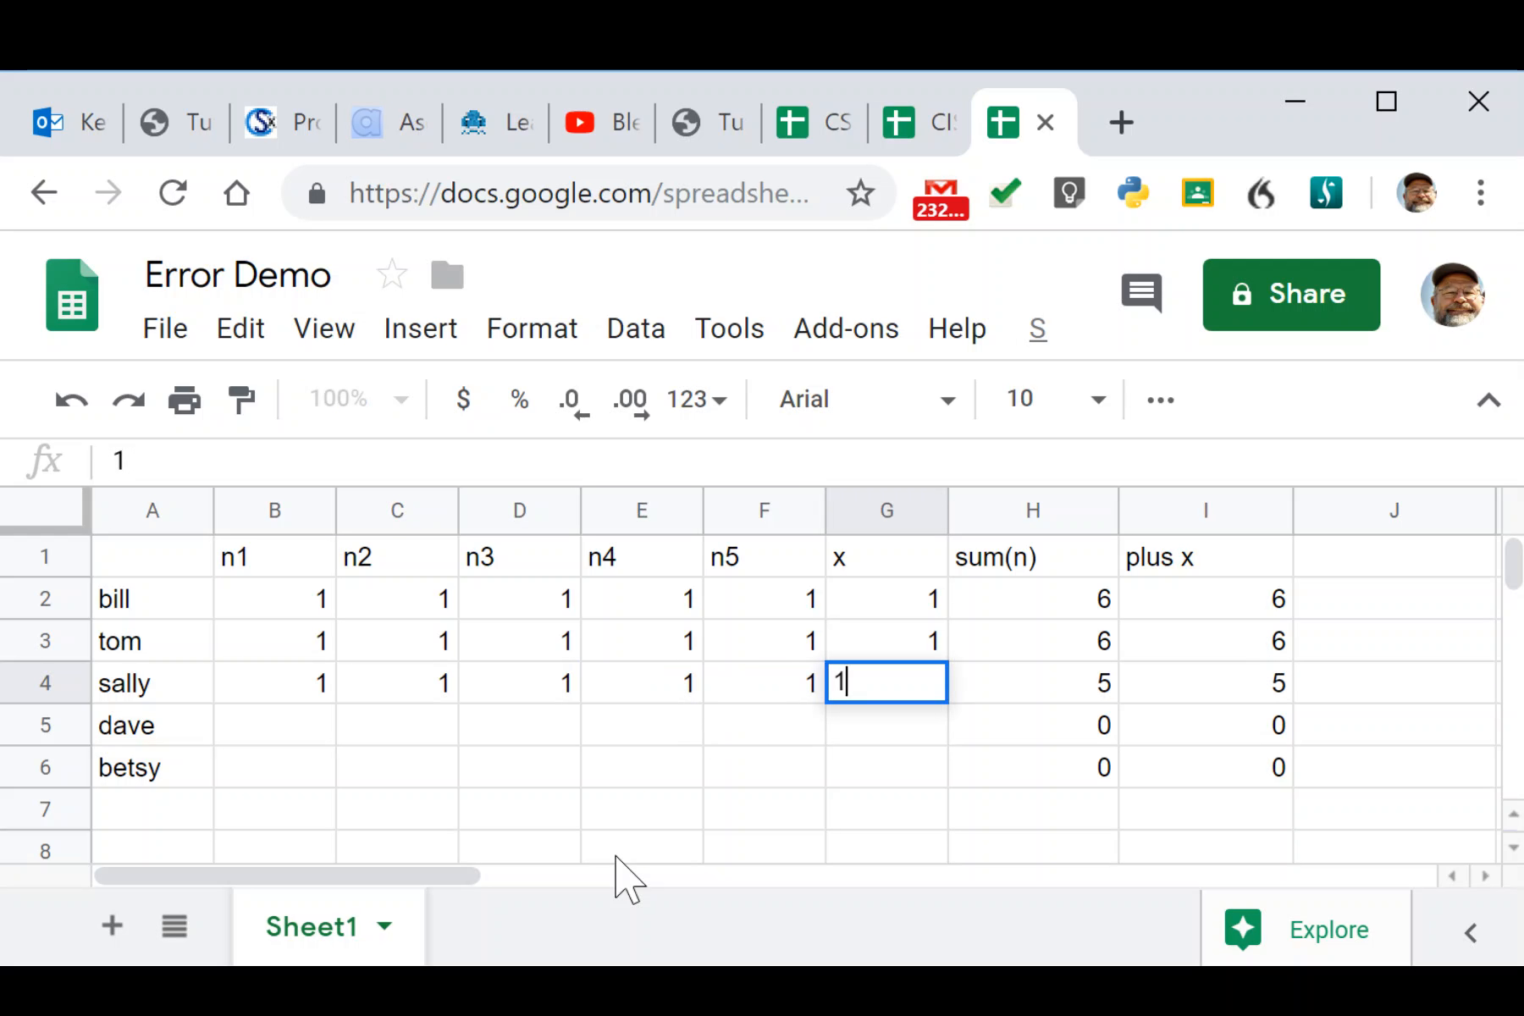
key(Tab)
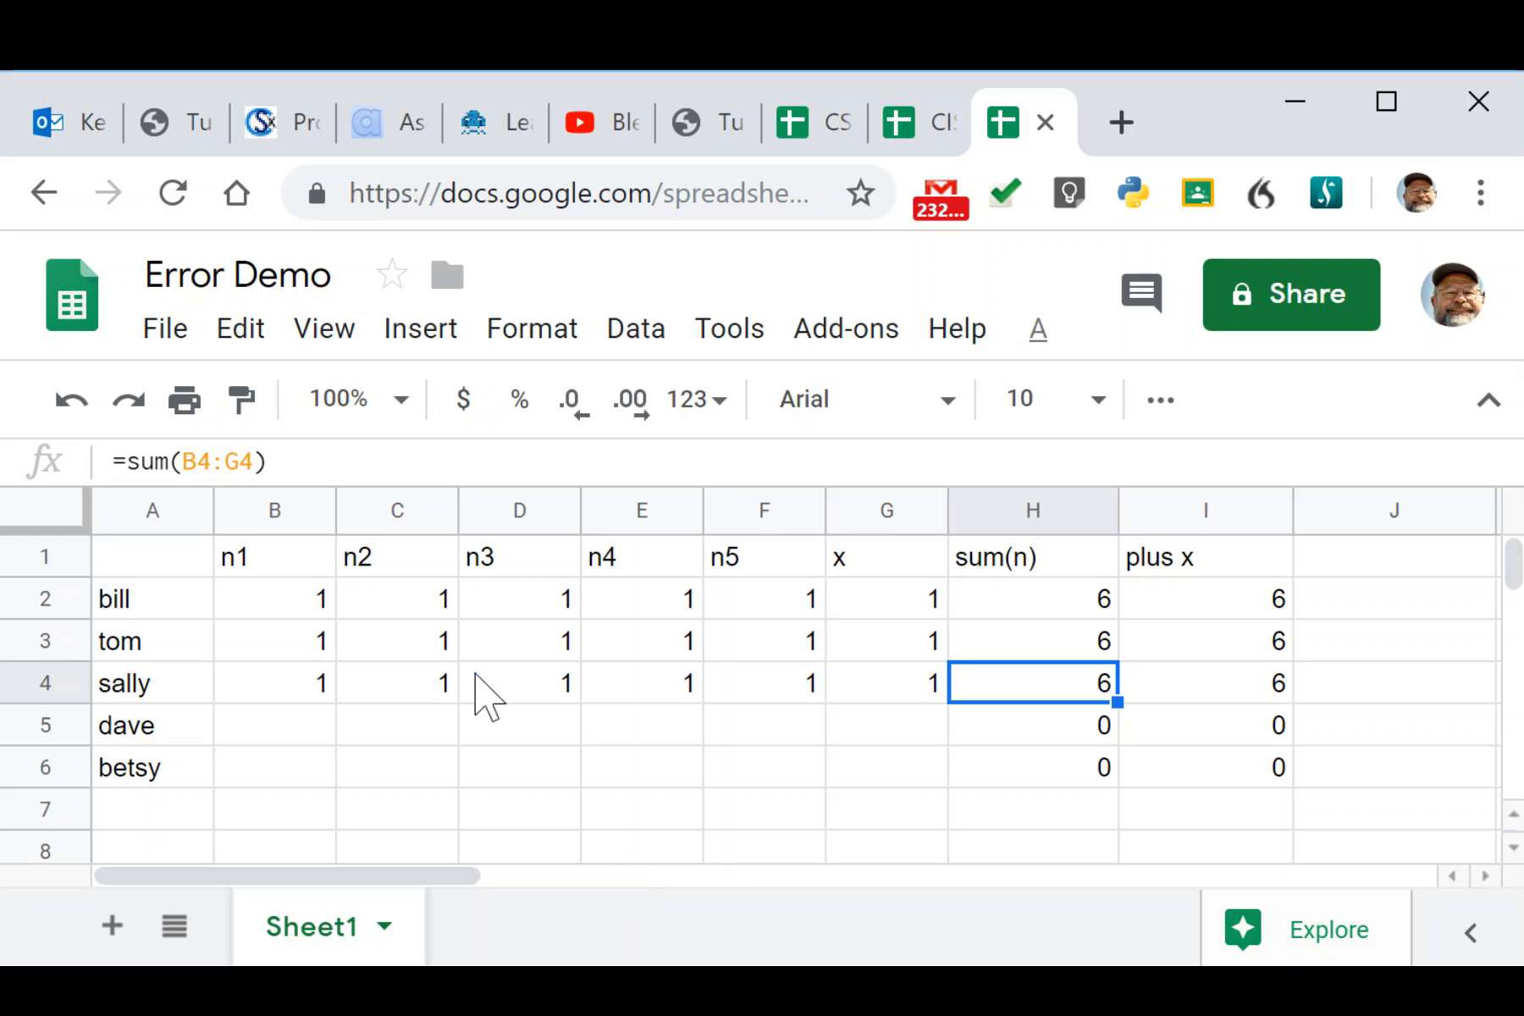
Confirm row 4's sum(n) formula covers B4:G4, leaving it unchanged.
click(285, 461)
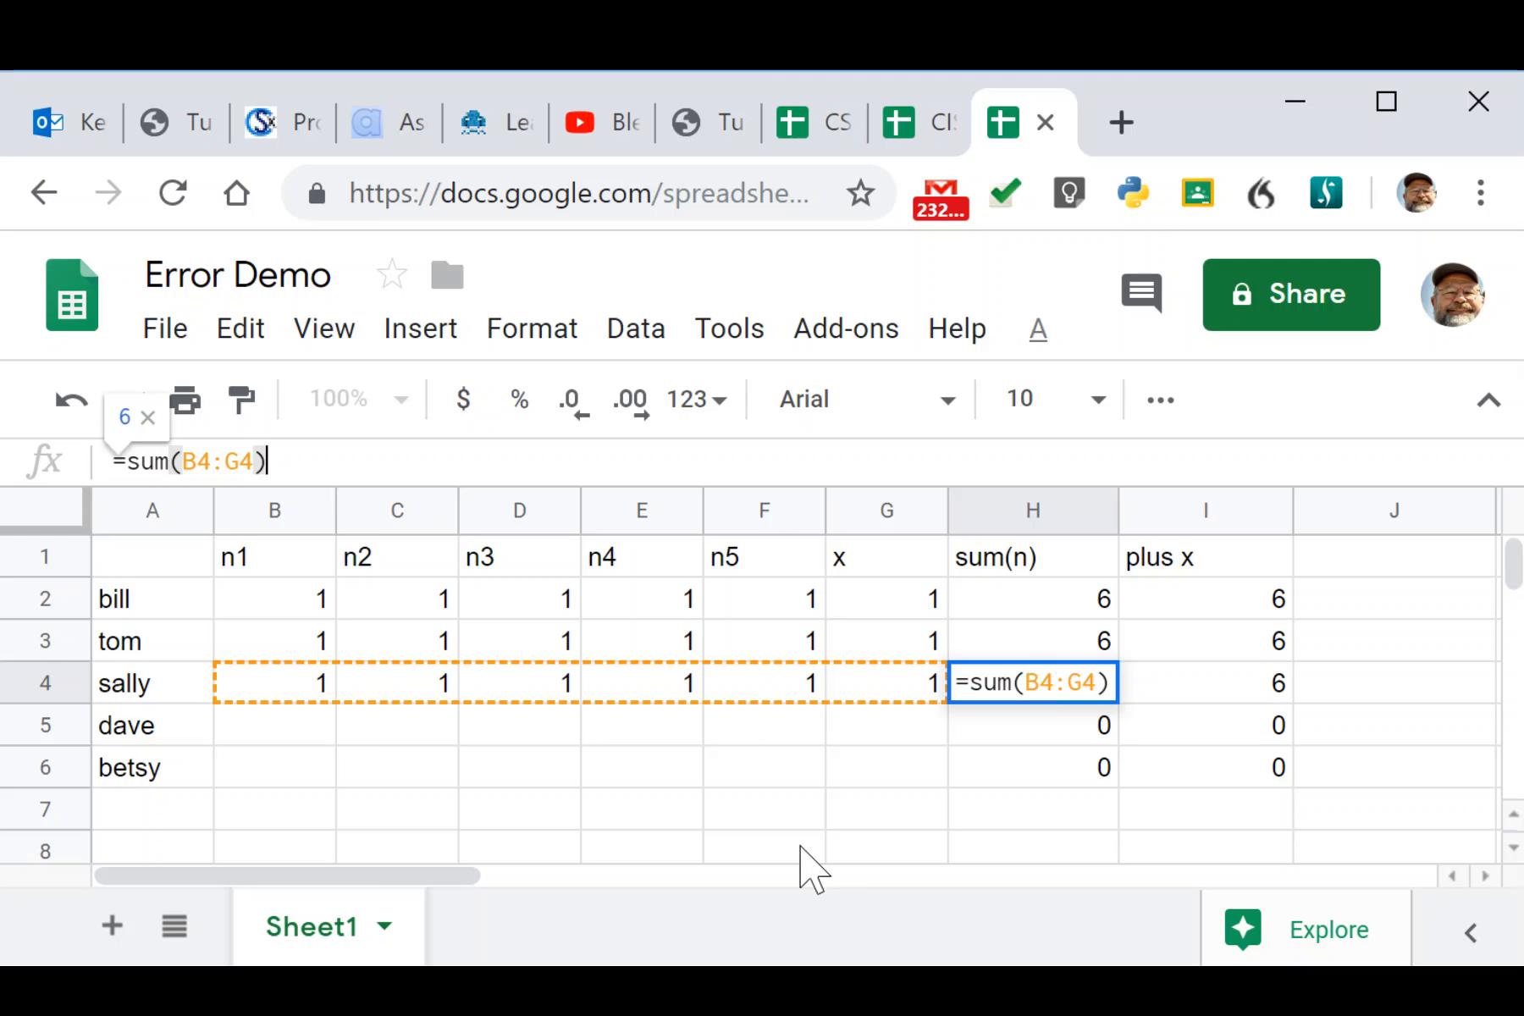
key(Escape)
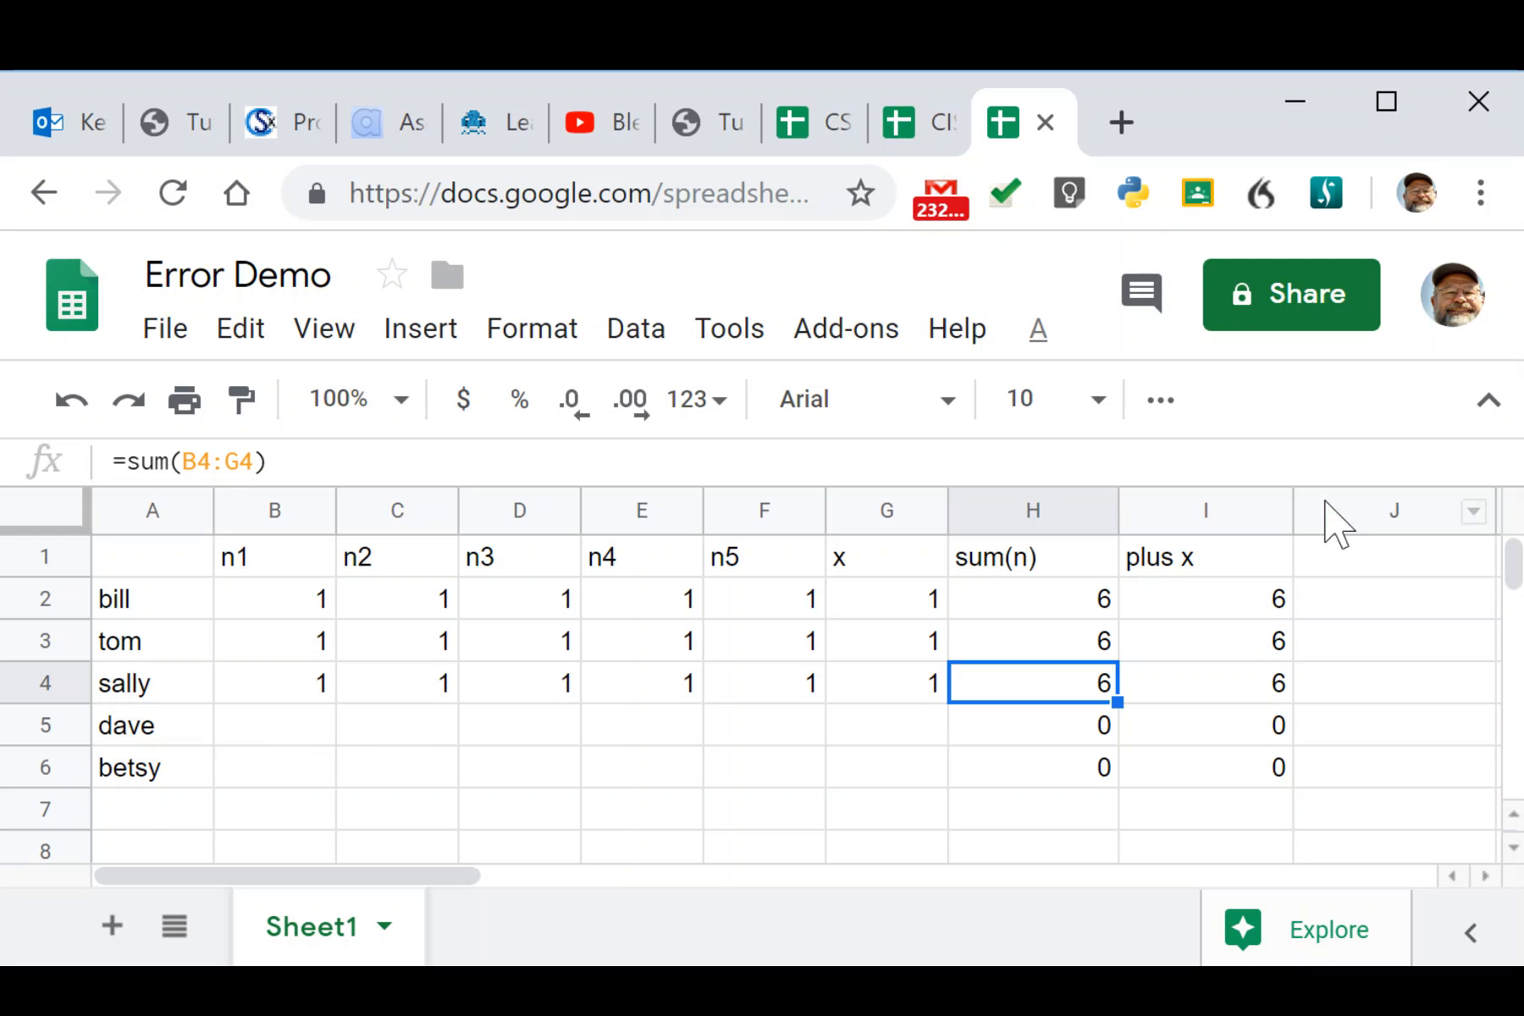
click(301, 749)
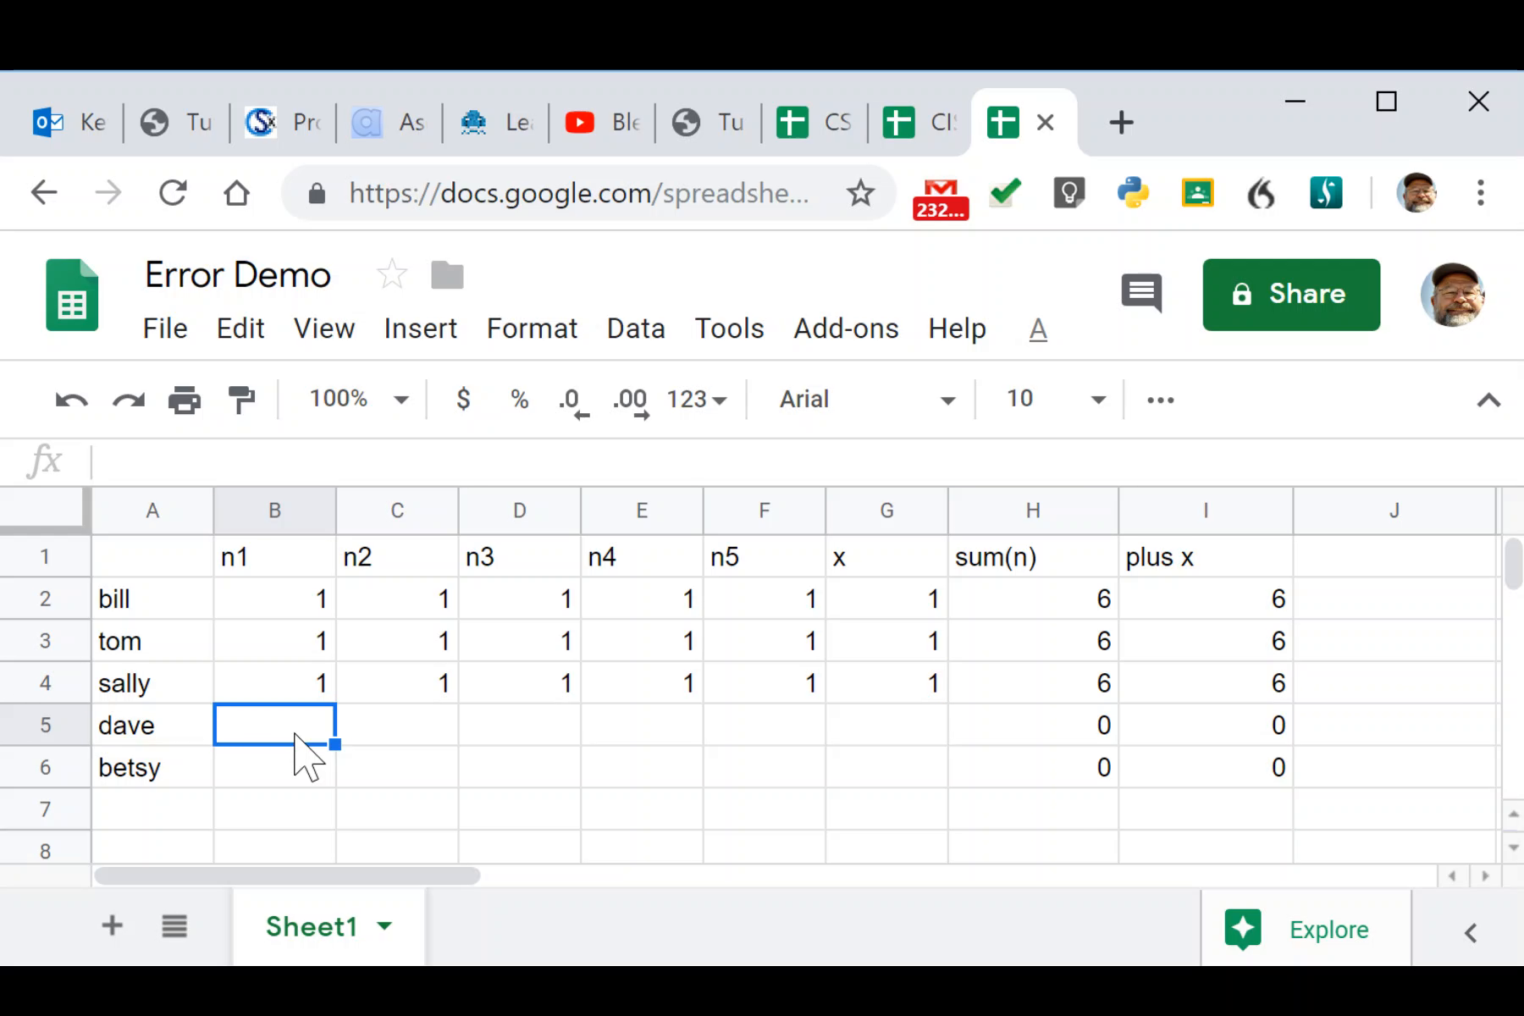